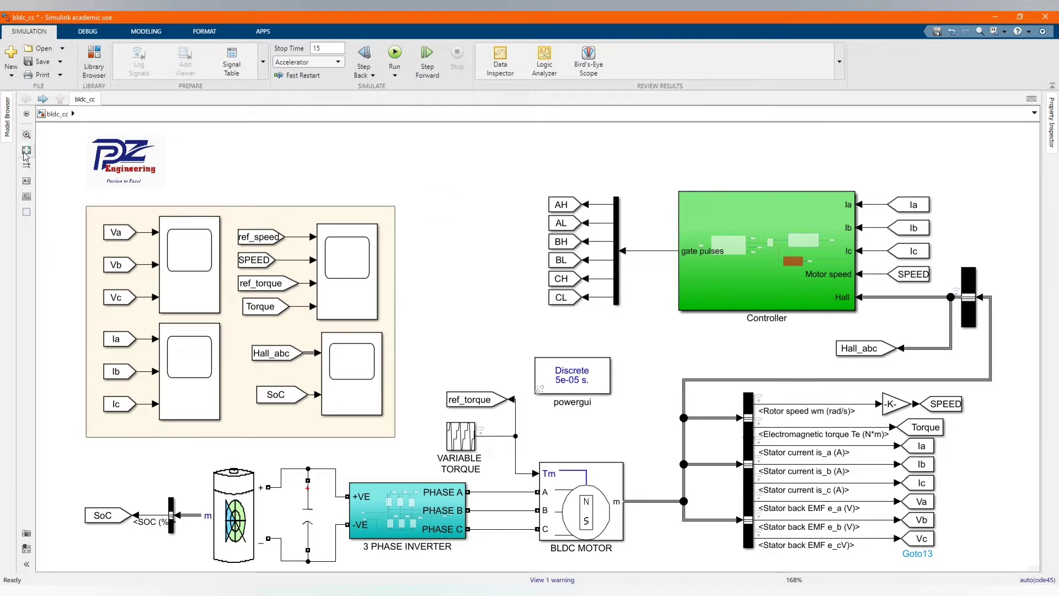
Review the Battery block's type, nominal voltage, rated capacity and initial state-of-charge parameters, and close them.
scroll(362, 188, "up", 1)
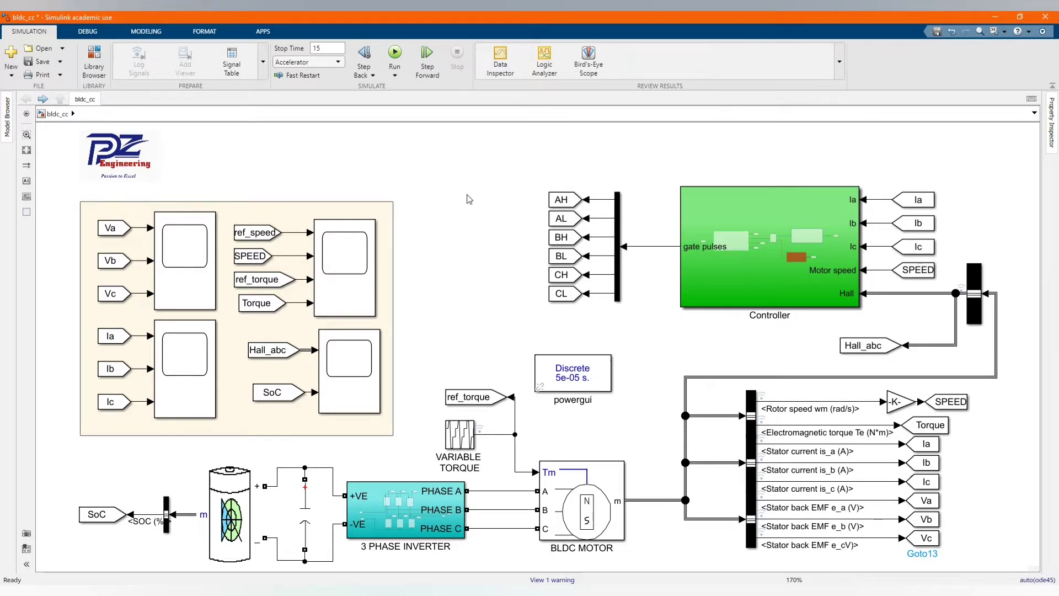
scroll(384, 186, "down", 1)
scroll(298, 508, "down", 2)
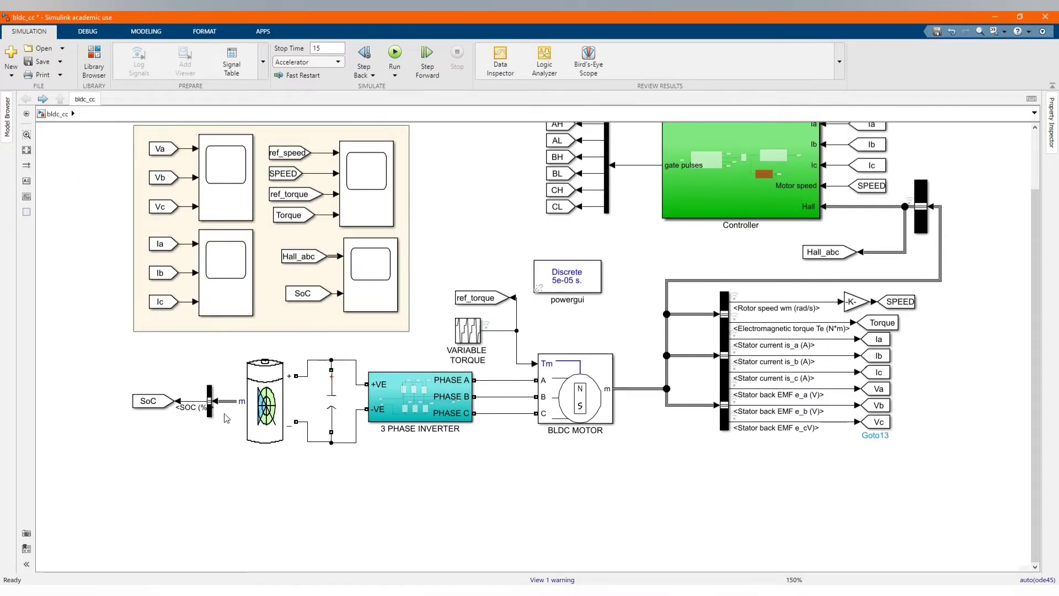
scroll(209, 360, "up", 1)
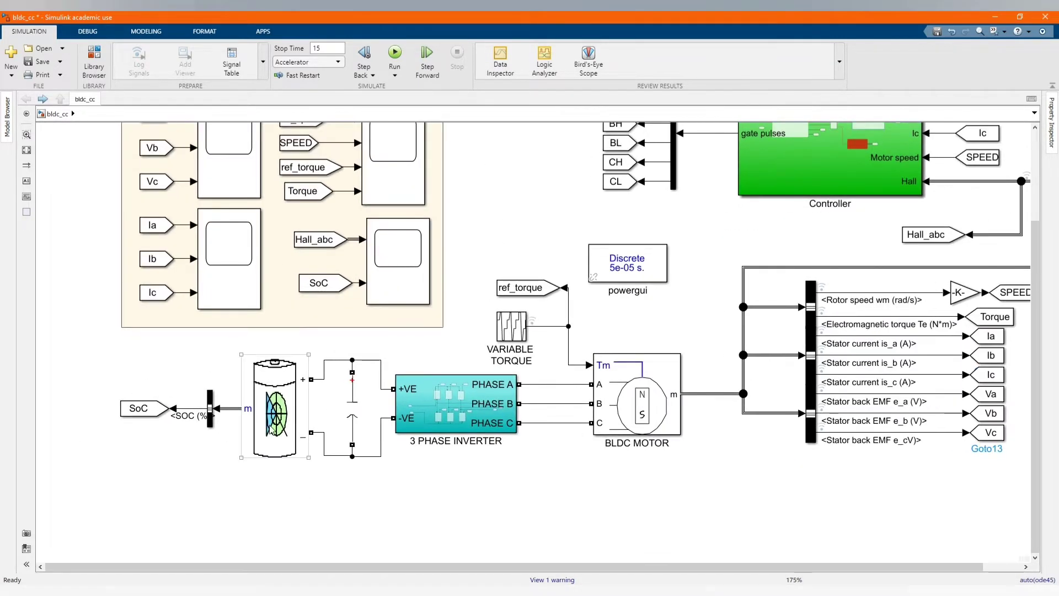
left_click(271, 416)
double_click(271, 417)
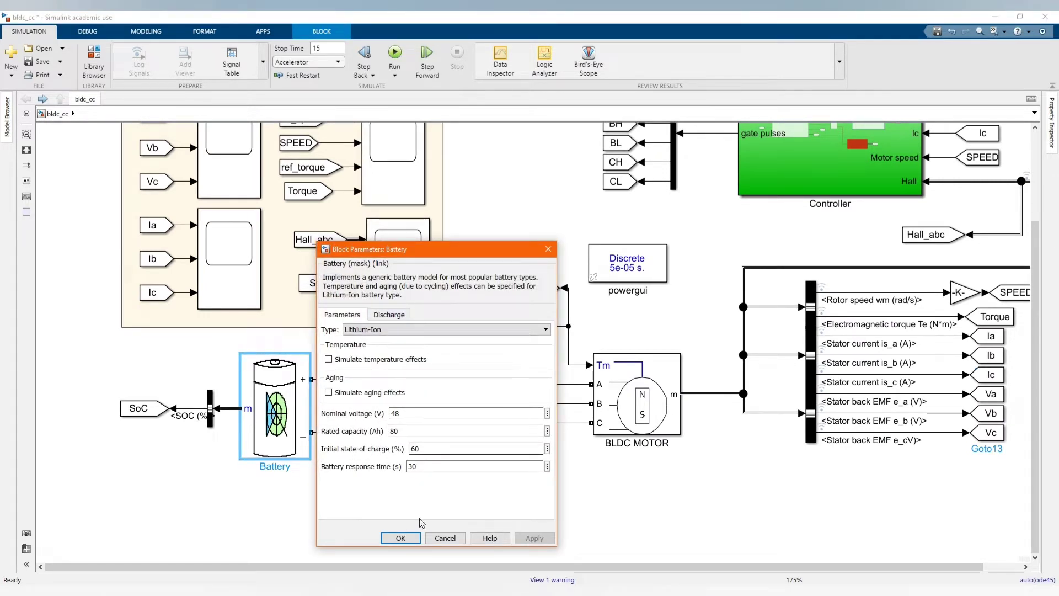
left_click(401, 537)
left_click(398, 528)
Inspect the branch type and capacitance of the Series RLC Branch between the battery and the inverter.
left_click(356, 408)
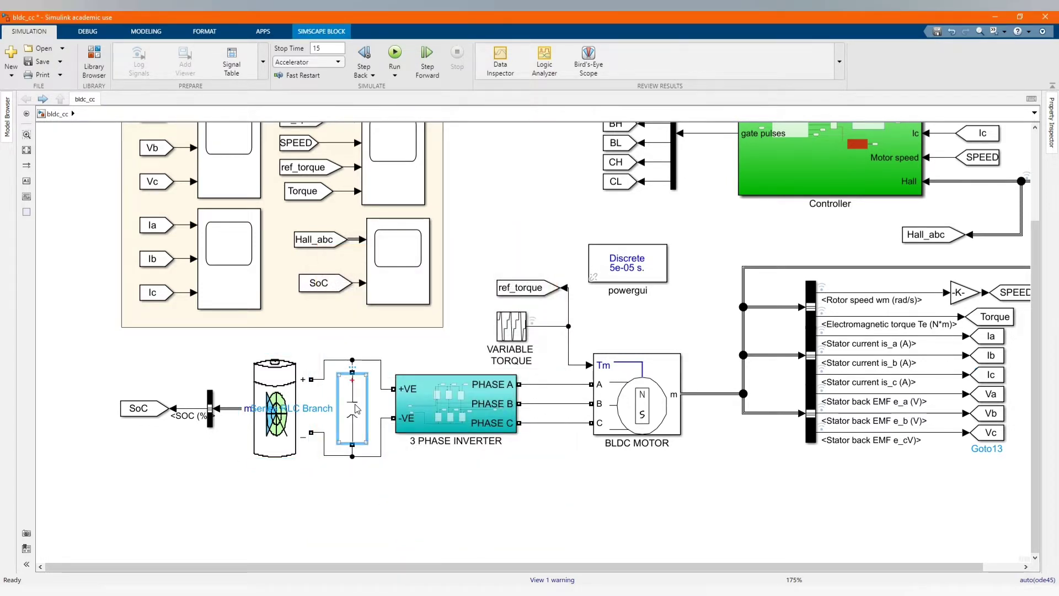
double_click(356, 409)
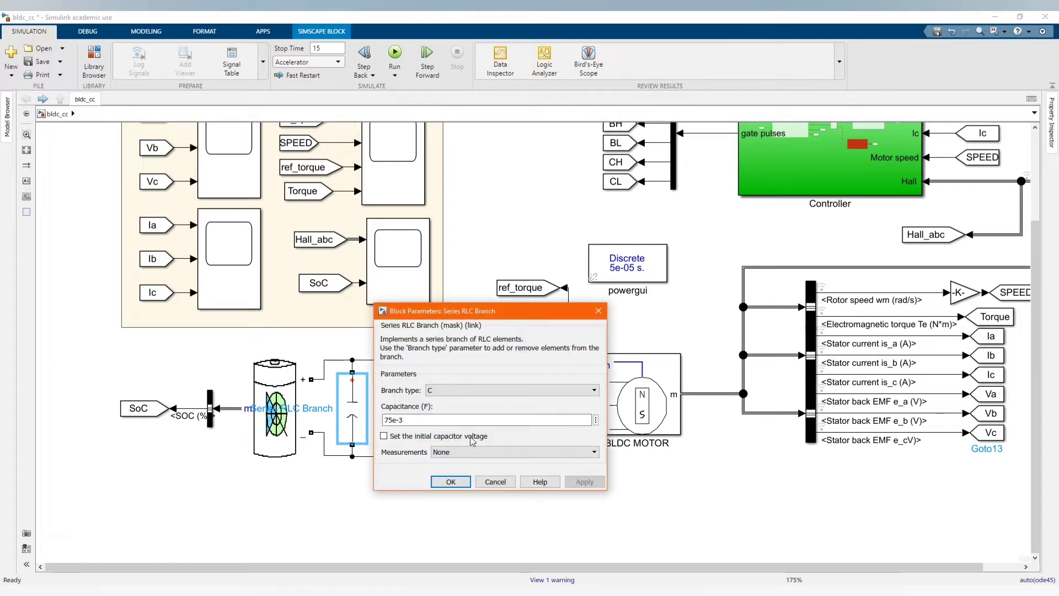
left_click(599, 311)
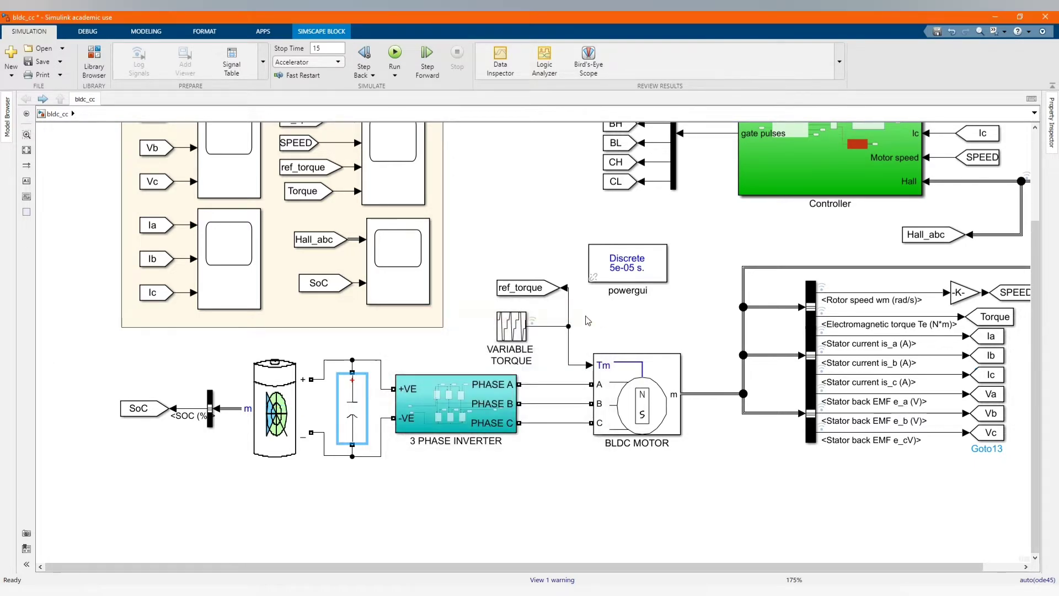
Open the 3 PHASE INVERTER subsystem and reroute the +VE line around the outside of the AH MOSFET.
left_click(31, 151)
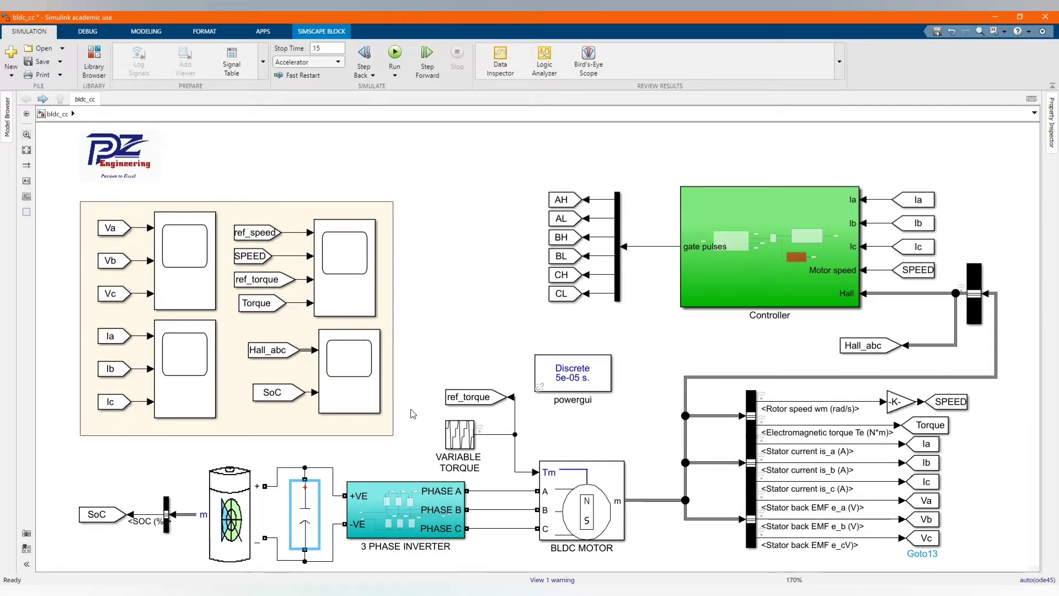
scroll(400, 358, "down", 2)
scroll(414, 511, "up", 3)
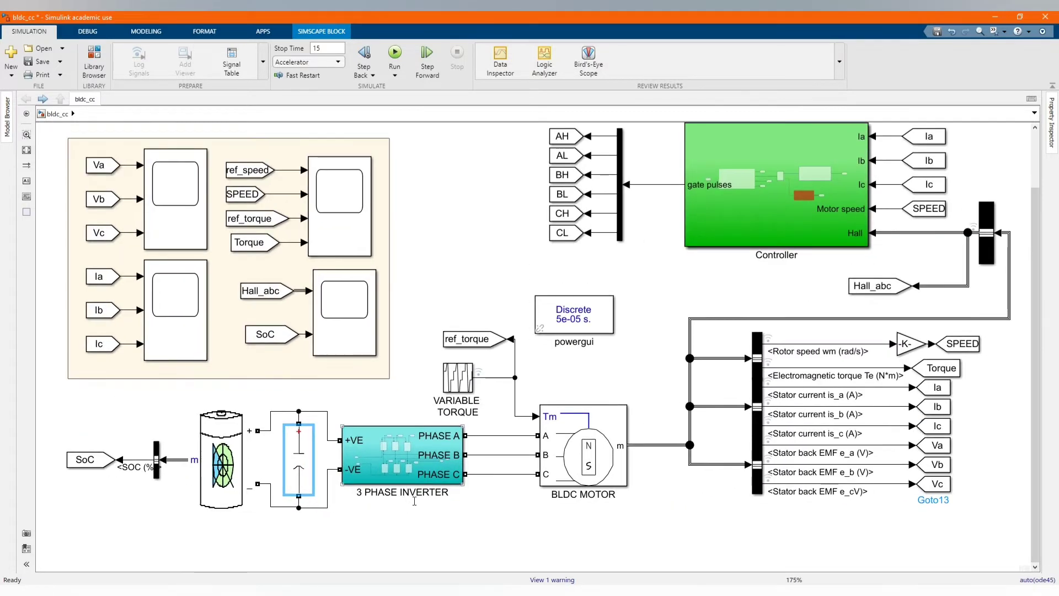
double_click(384, 448)
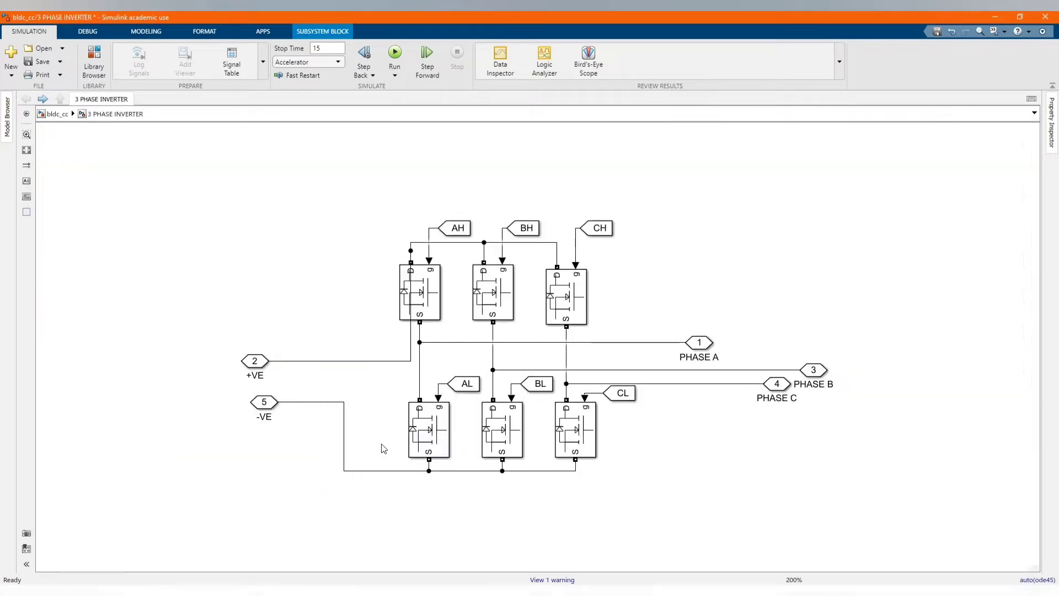
left_click(415, 296)
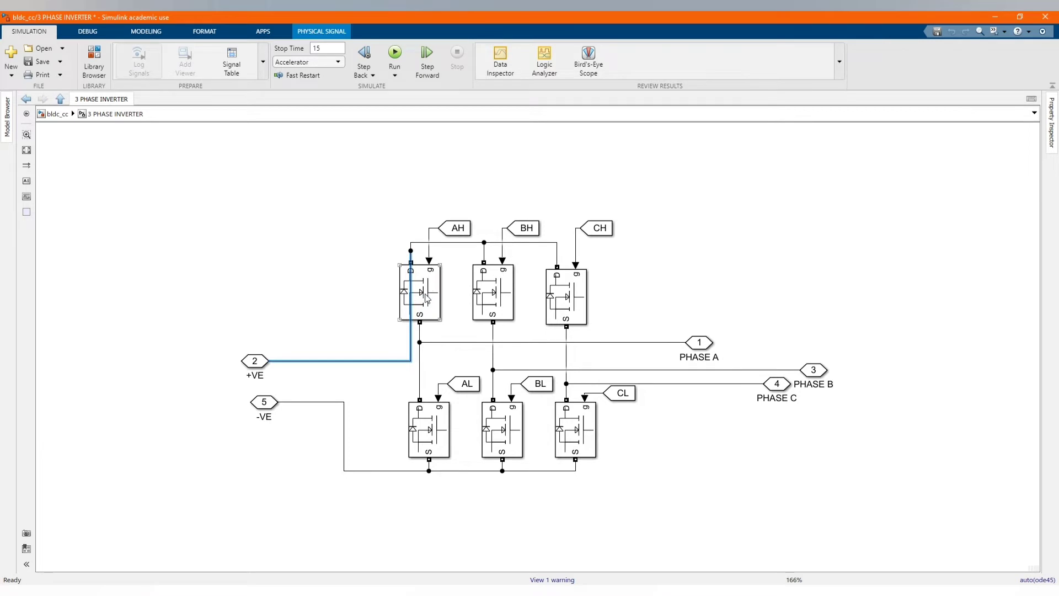
left_click(364, 345)
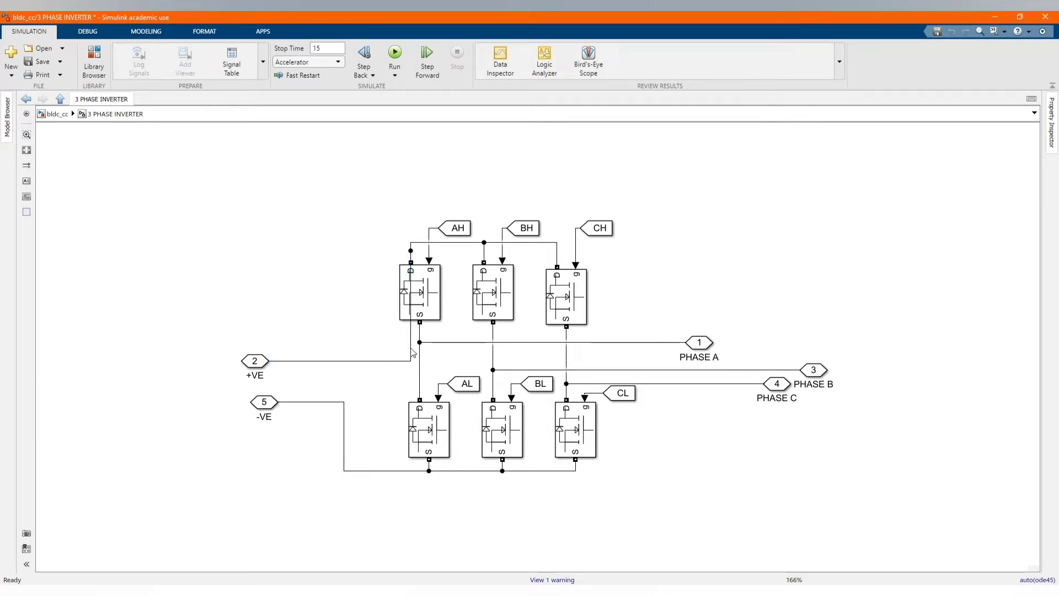
left_click_drag(411, 353, 343, 283)
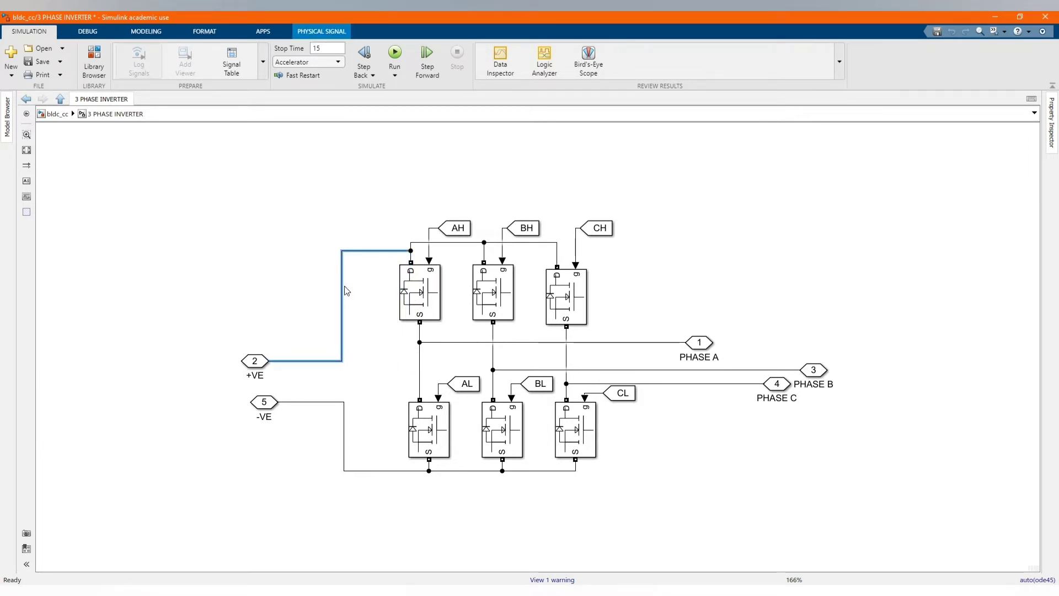
Review the block parameters of the AH MOSFET, and examine the neighbouring BH MOSFET and the AL gate tag.
left_click(420, 301)
double_click(419, 301)
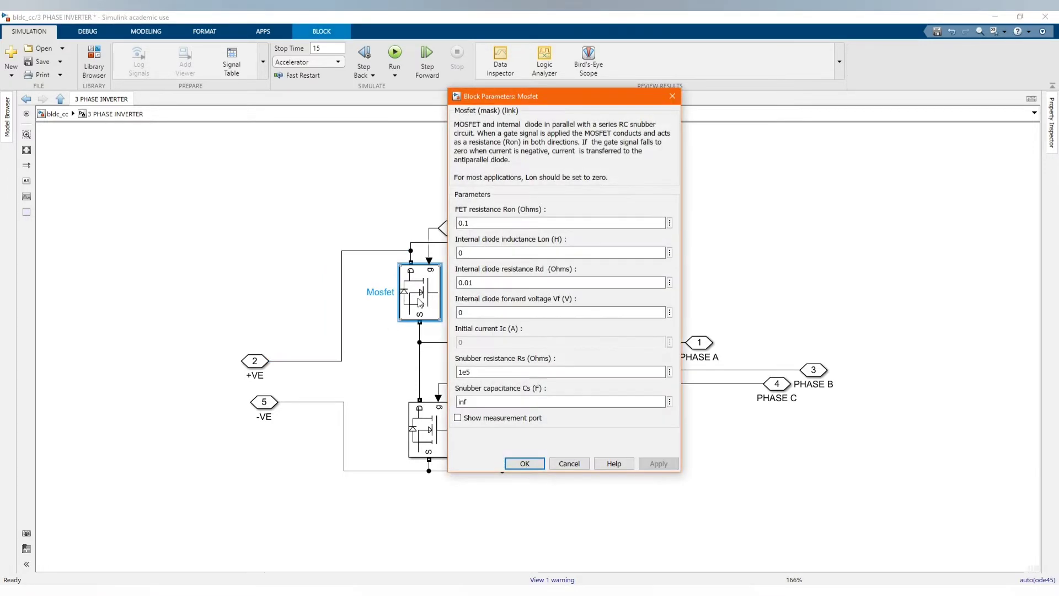
left_click(674, 96)
left_click(479, 307)
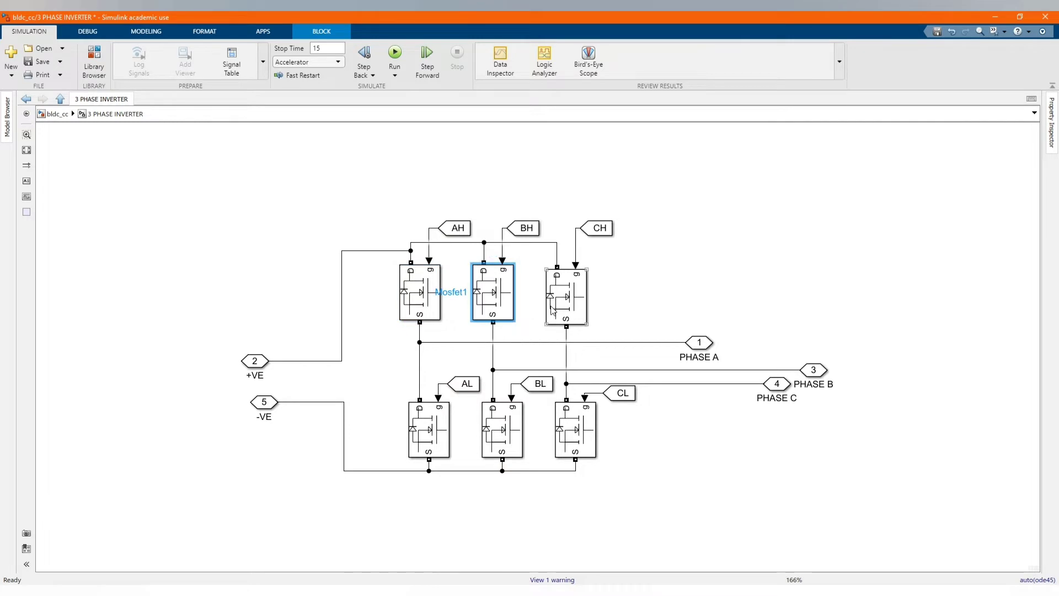
left_click(462, 385)
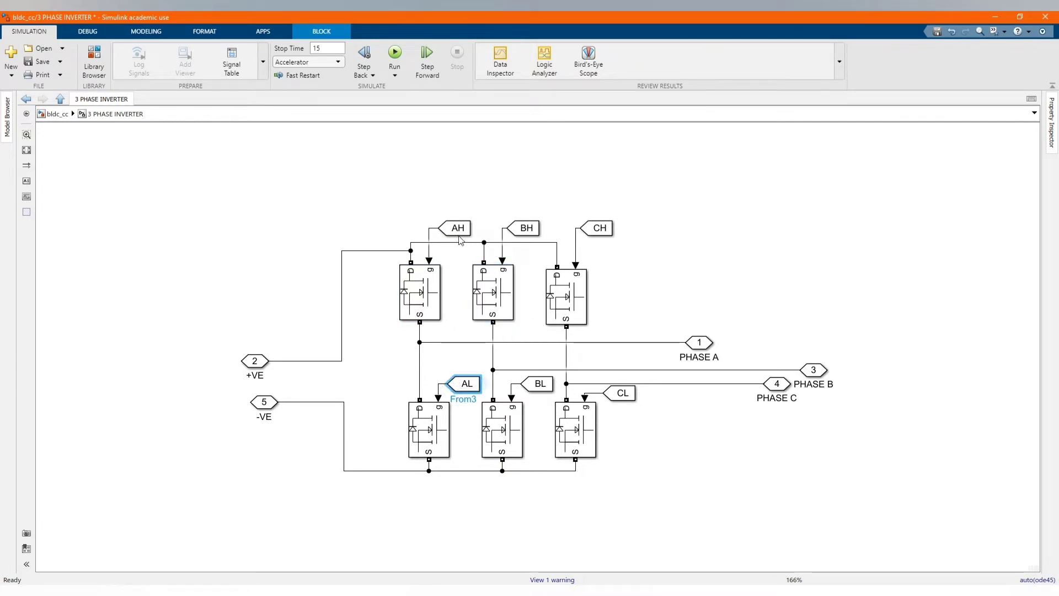
Return to the top-level model and review the BLDC MOTOR block's configuration, machine parameters and advanced solver settings.
left_click(26, 99)
scroll(341, 278, "down", 1)
scroll(571, 480, "up", 2)
double_click(563, 419)
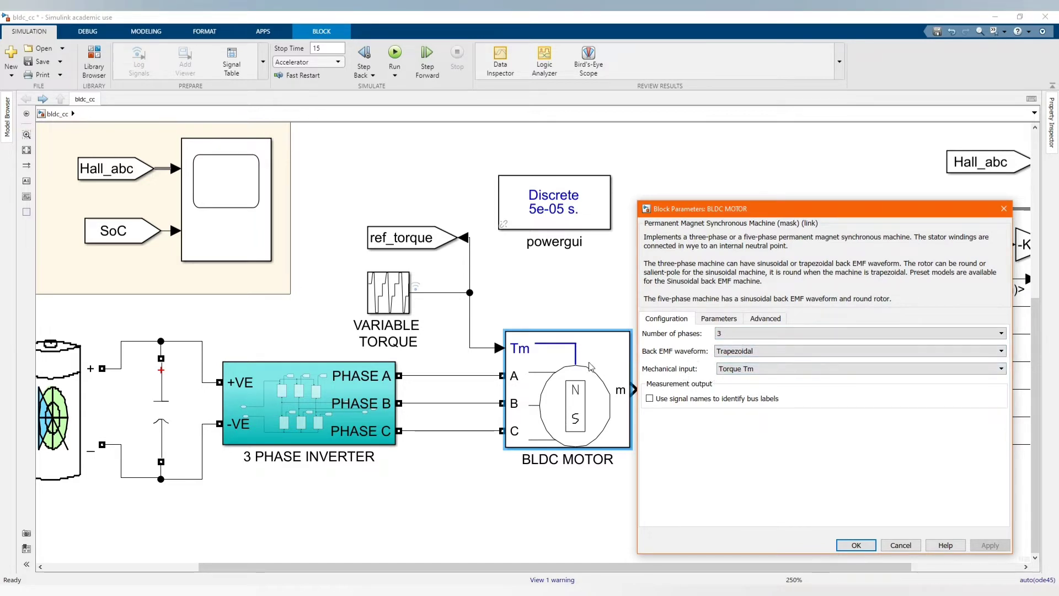
left_click(717, 320)
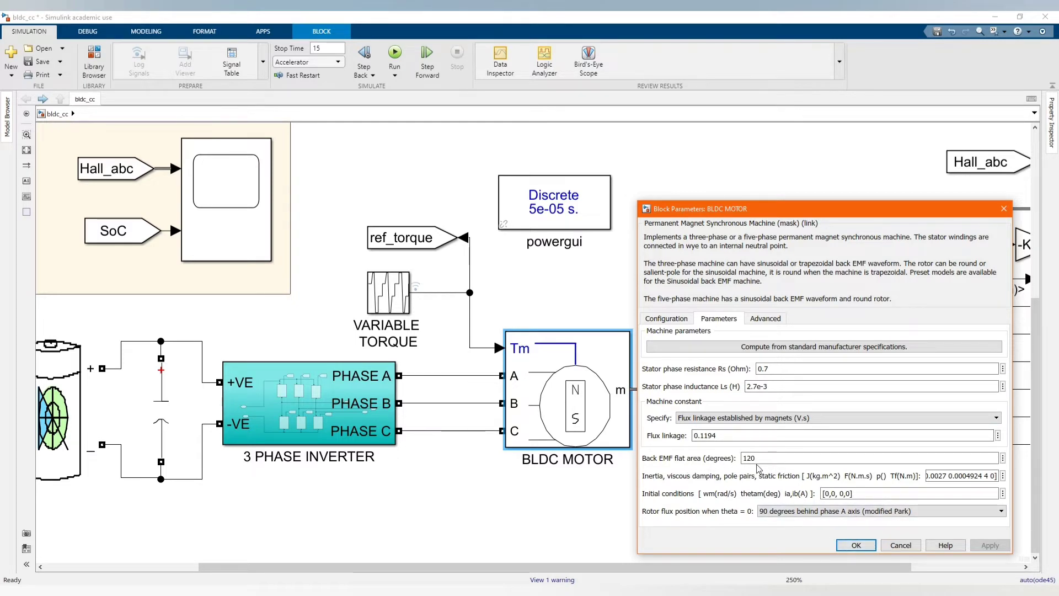
left_click(765, 319)
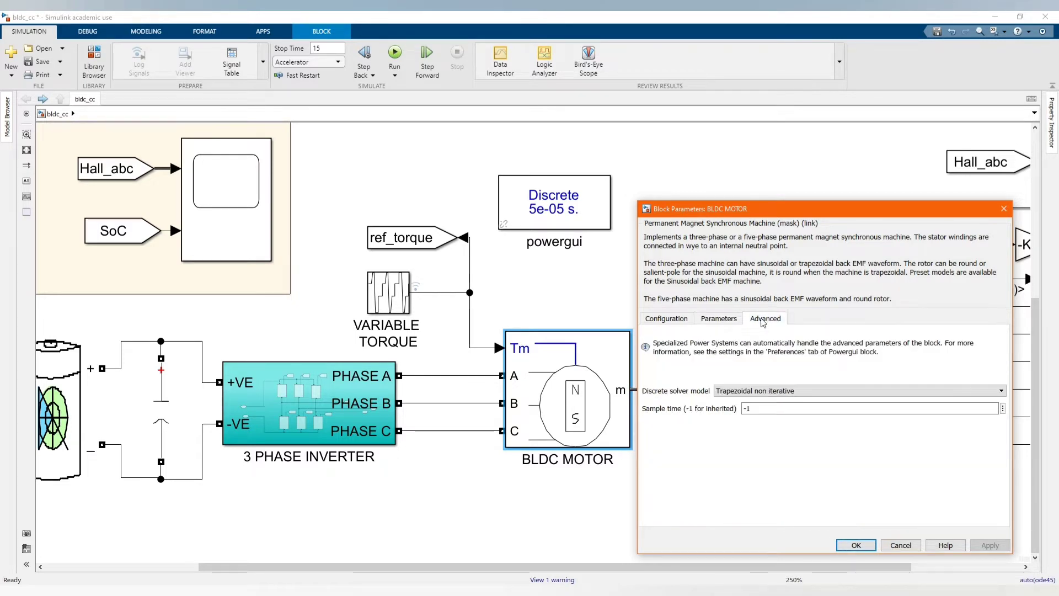
left_click(666, 320)
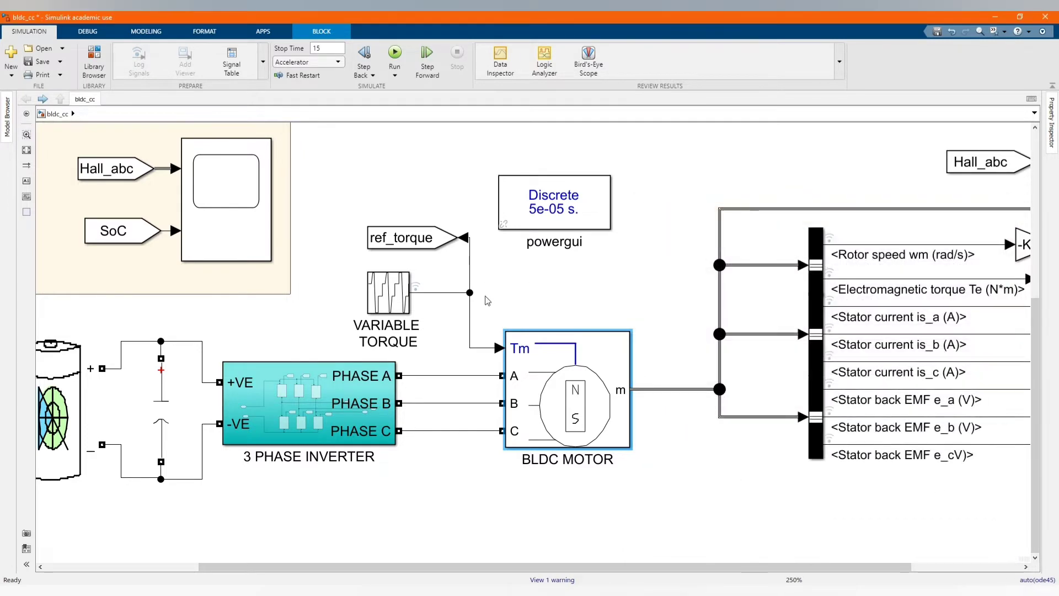
Inspect the time values and output values of the VARIABLE TORQUE block feeding the motor's Tm input.
left_click(385, 300)
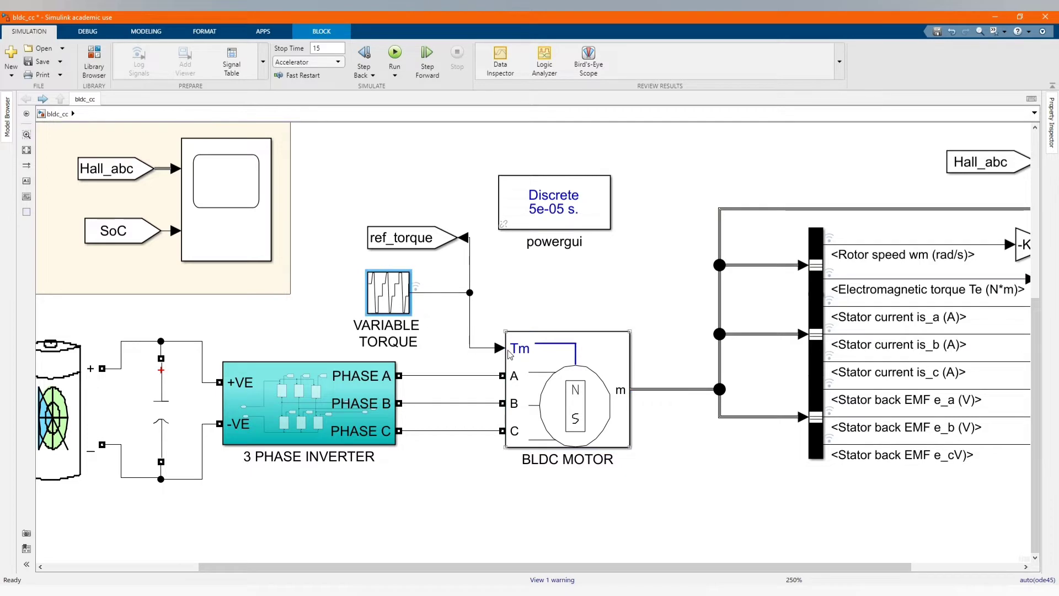
double_click(397, 298)
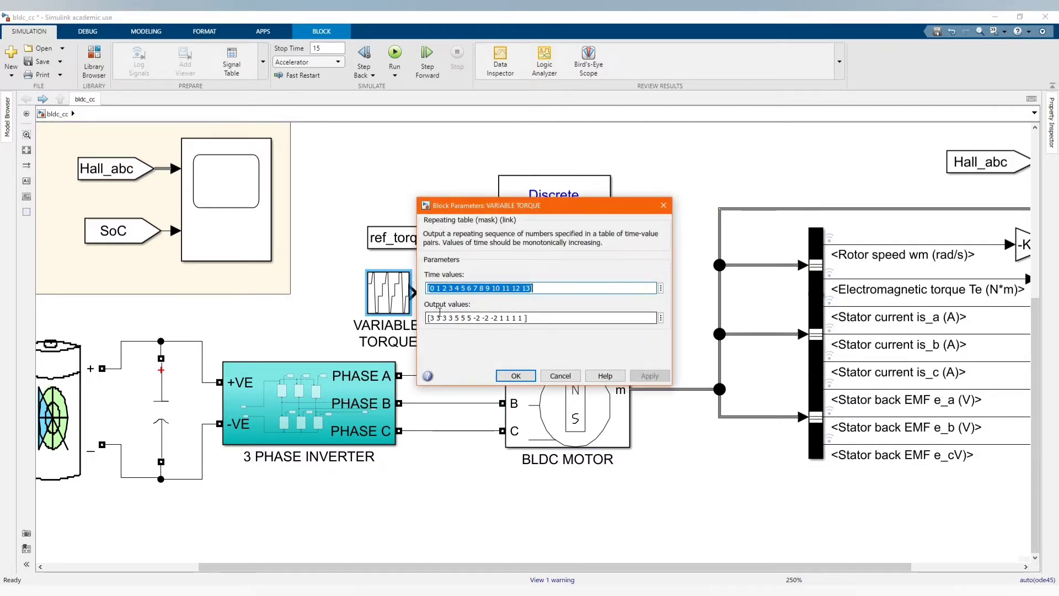
left_click(522, 375)
Trace the ref_torque Goto tag above VARIABLE TORQUE to its matching tag in the scope area.
left_click(414, 251)
scroll(415, 253, "down", 5)
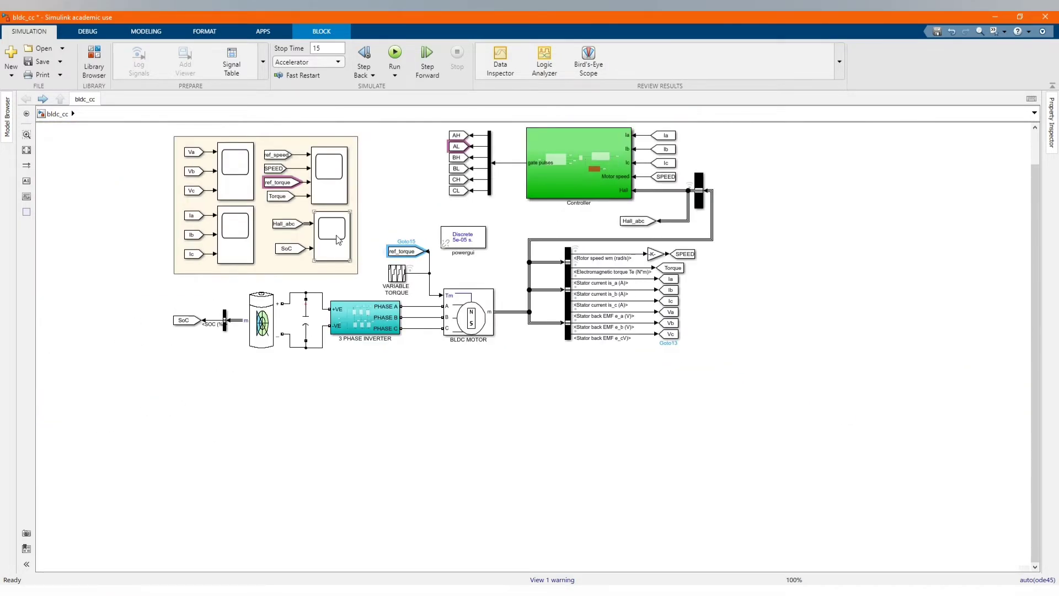
left_click(400, 211)
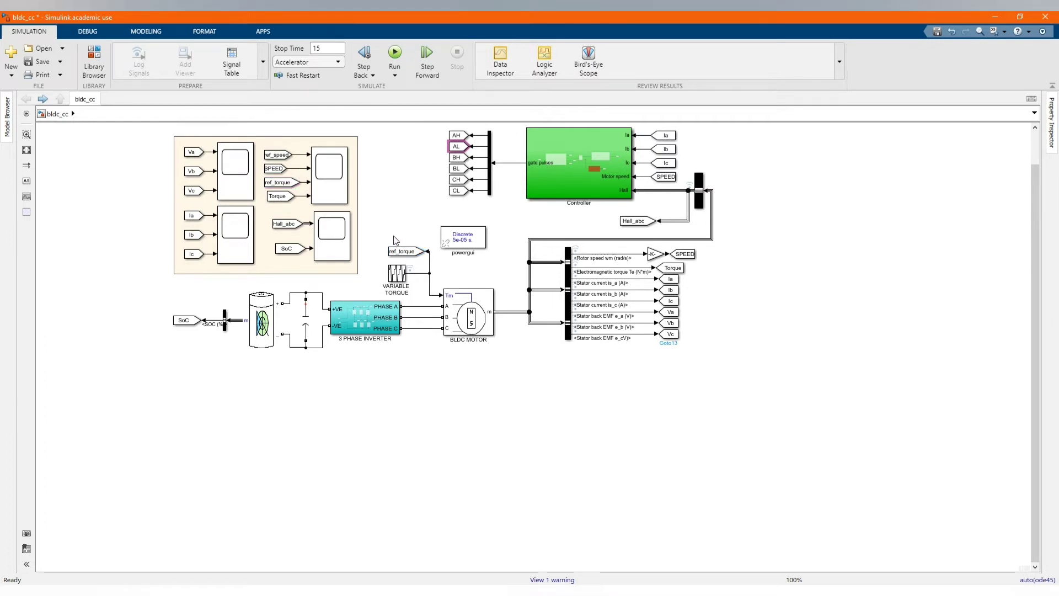
left_click(400, 255)
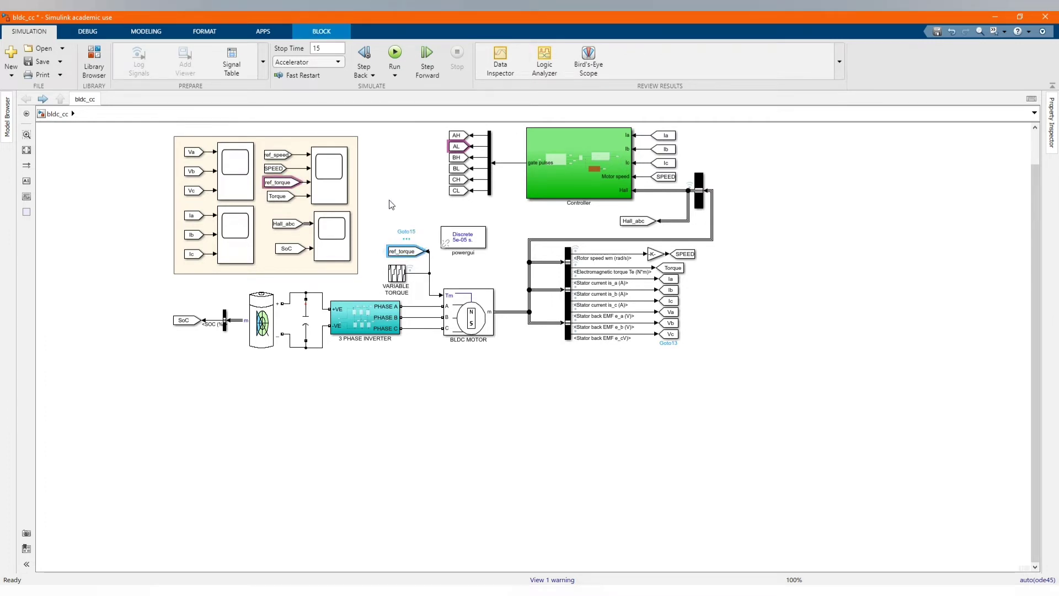
scroll(393, 205, "up", 1)
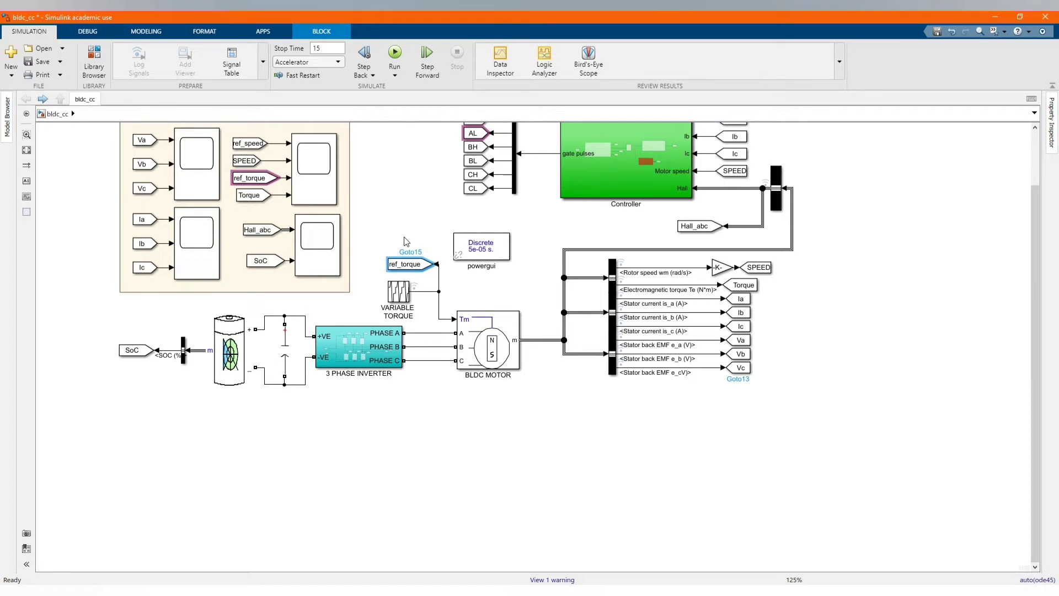
left_click(427, 217)
Review which motor signals are selected in the stator back EMF bus selector.
left_click(26, 149)
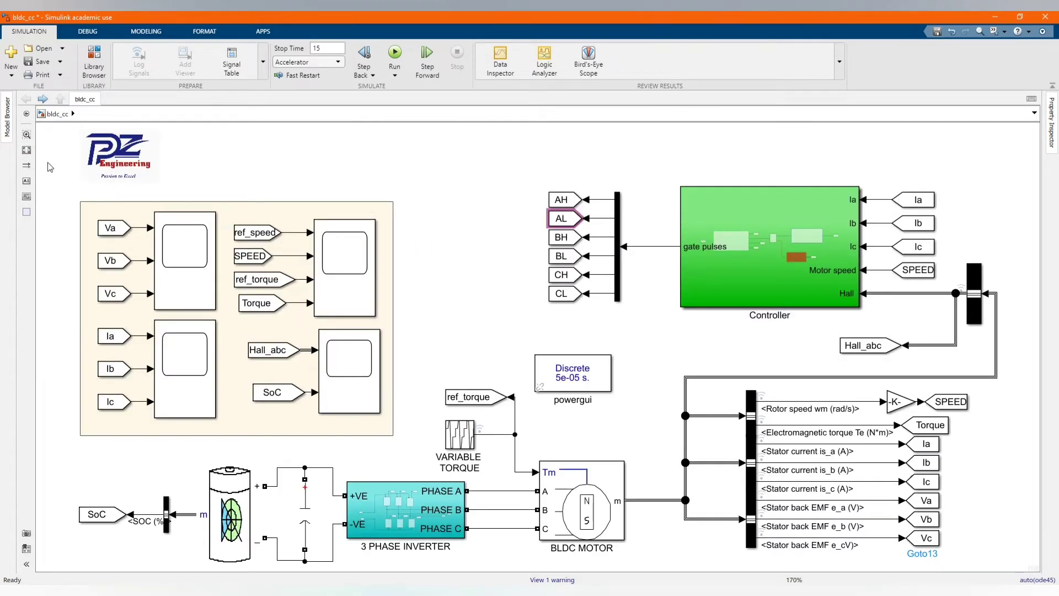
scroll(678, 525, "down", 1)
scroll(675, 526, "up", 1)
scroll(695, 516, "up", 1)
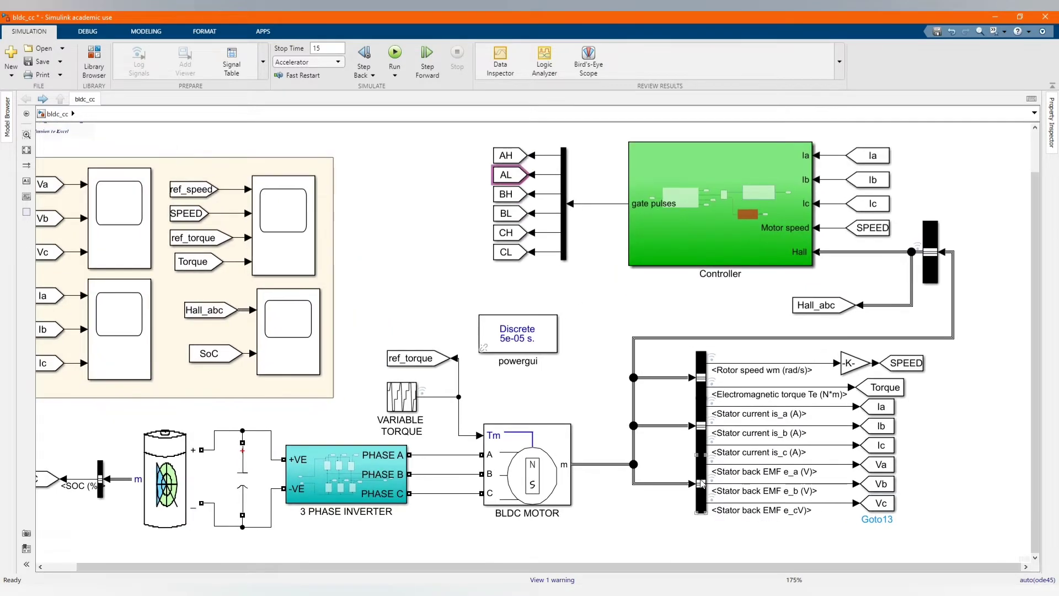
left_click(700, 479)
double_click(701, 474)
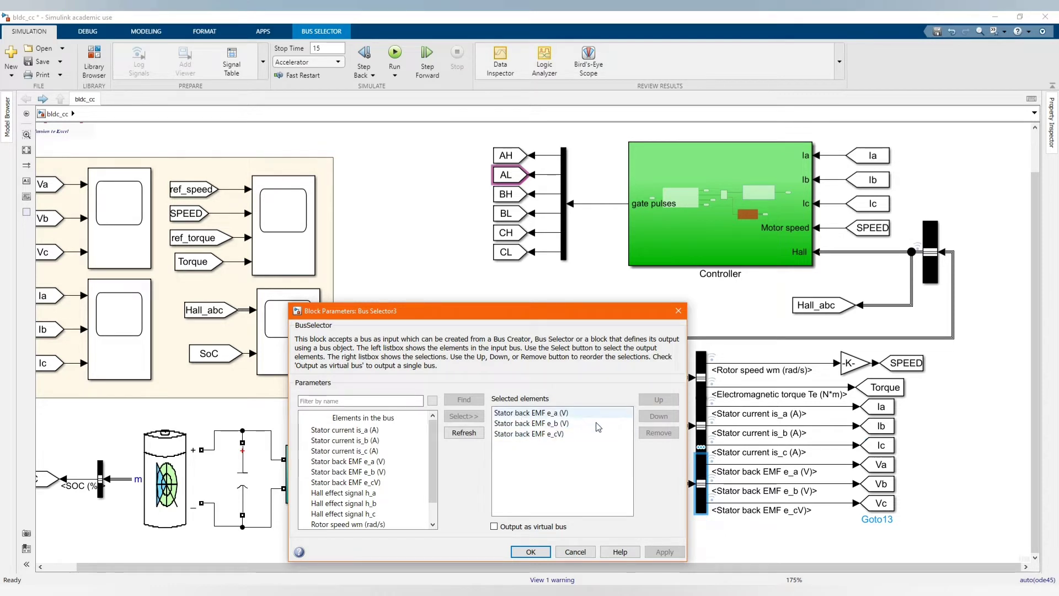
left_click(530, 552)
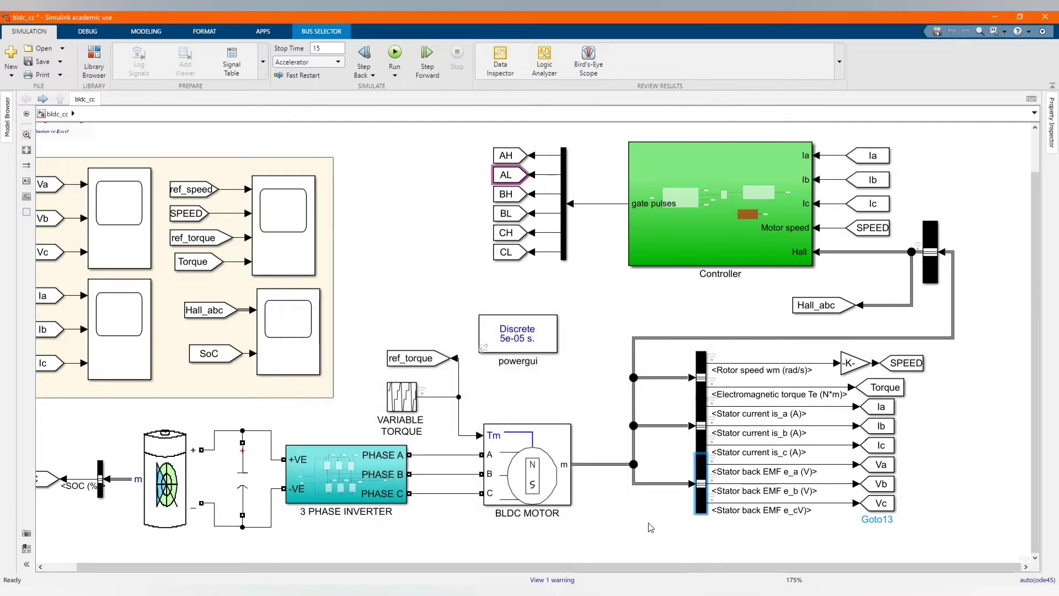
Review the selected signals in the stator current bus selector and in the rotor speed and torque bus selector.
double_click(701, 440)
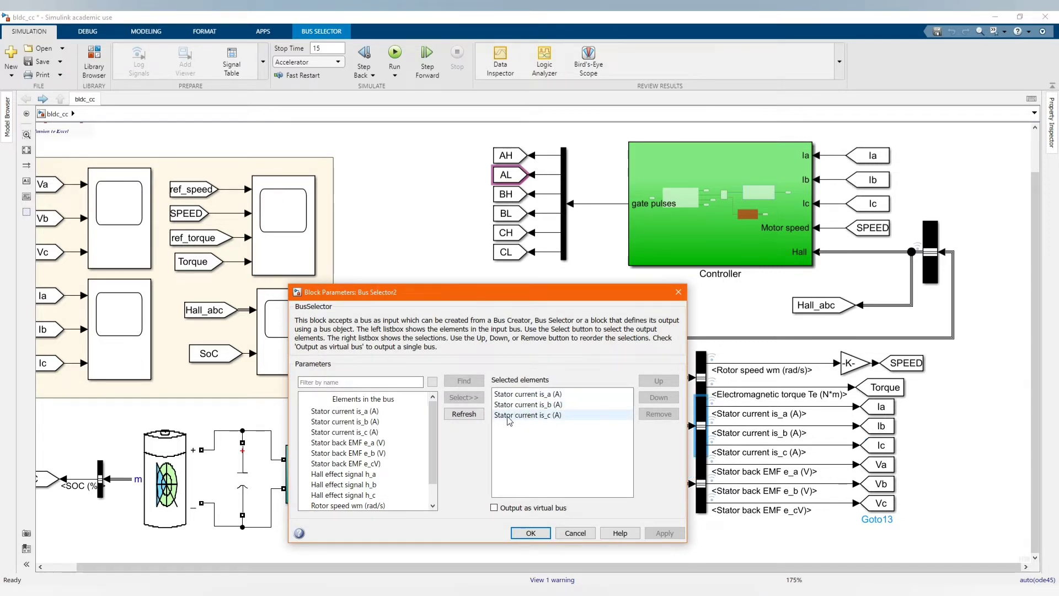
left_click(530, 534)
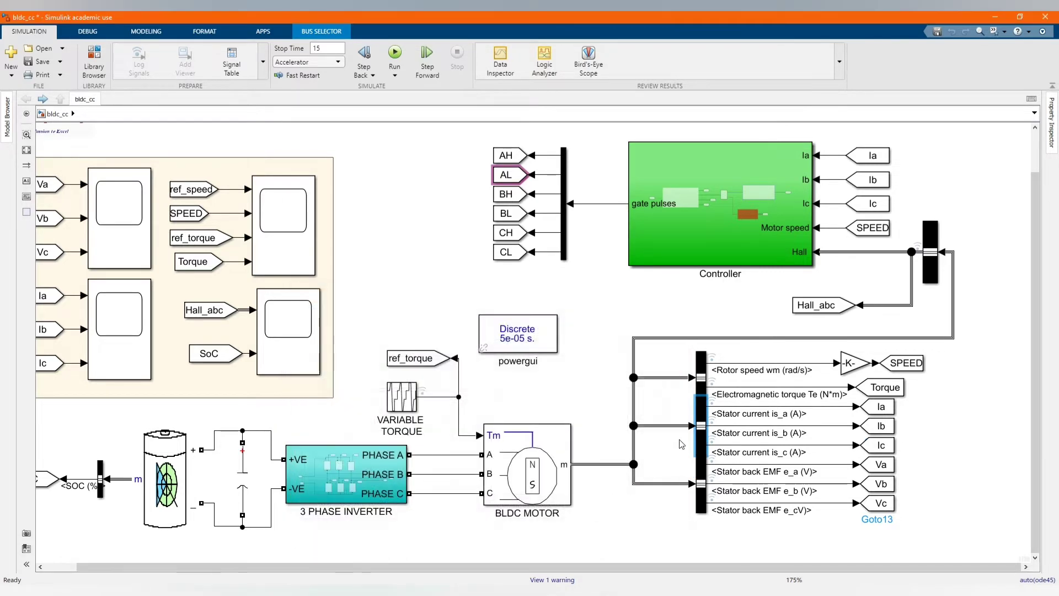
double_click(699, 389)
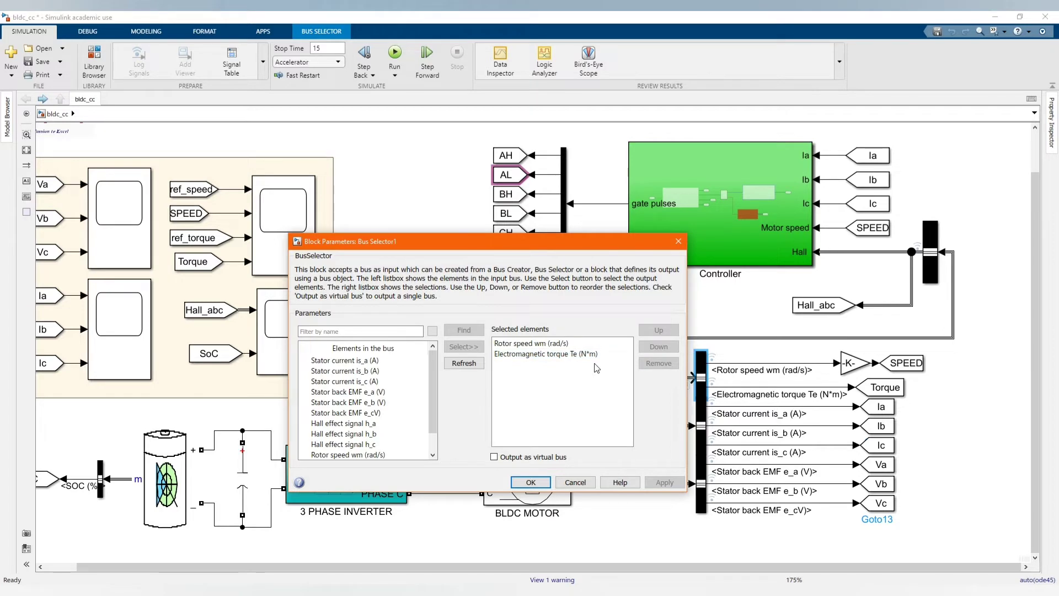
left_click(530, 482)
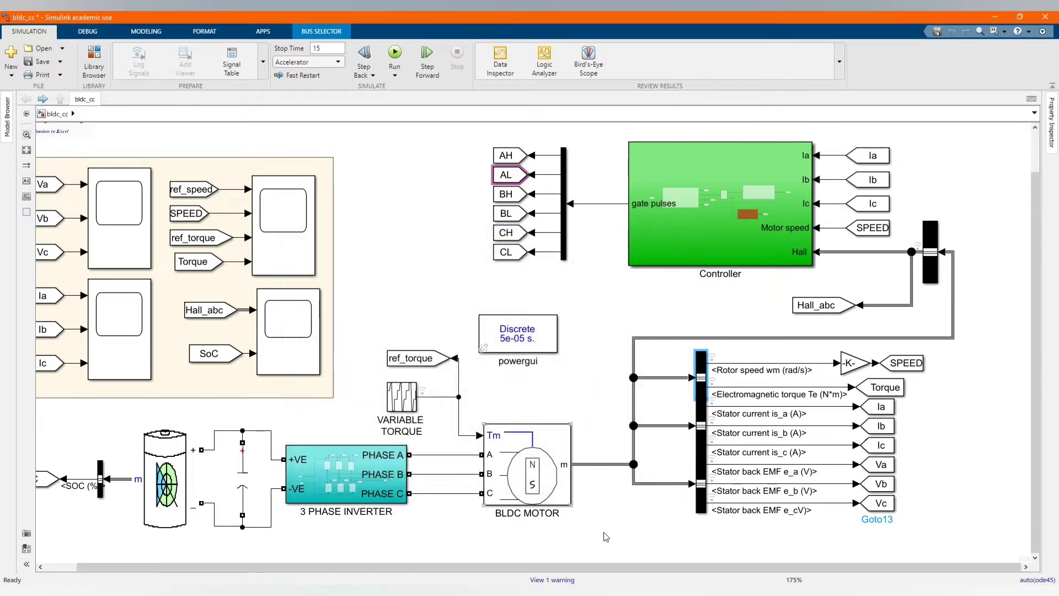
left_click(624, 525)
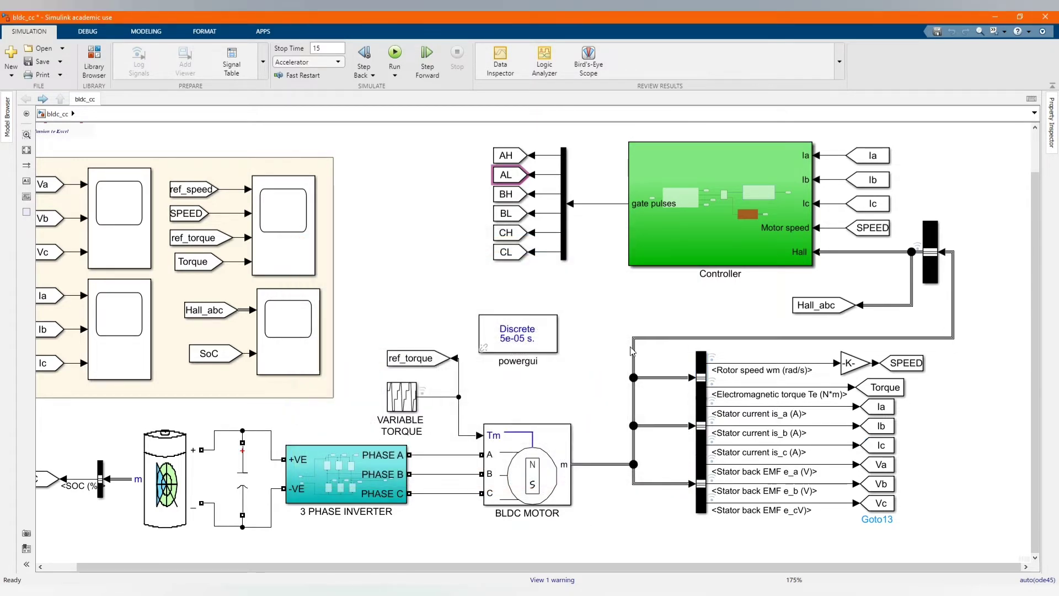
Review which Hall effect signals are selected in the bus selector feeding the Controller's Hall input.
double_click(933, 276)
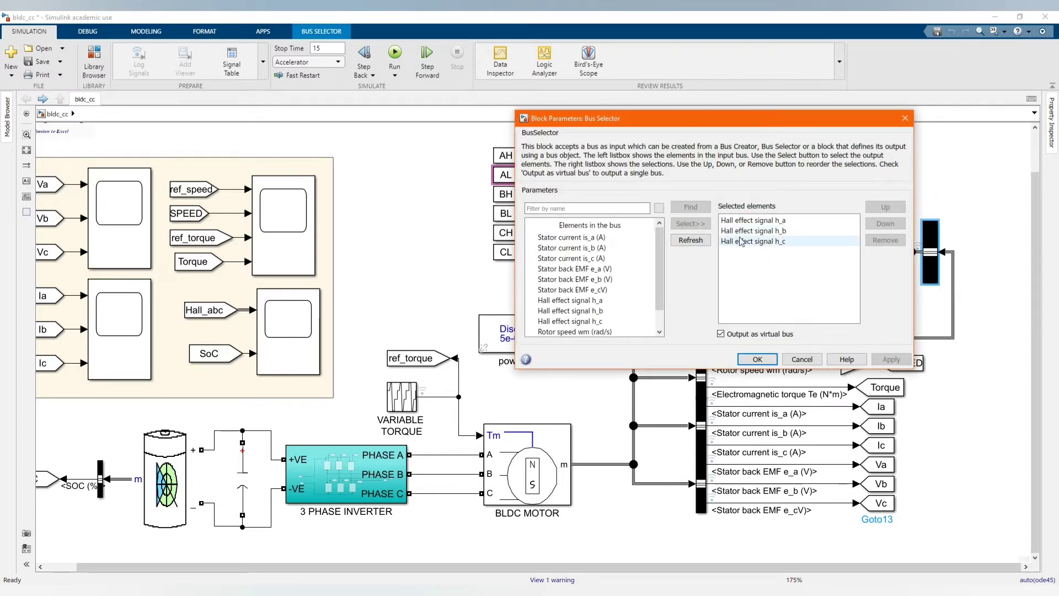
left_click(758, 359)
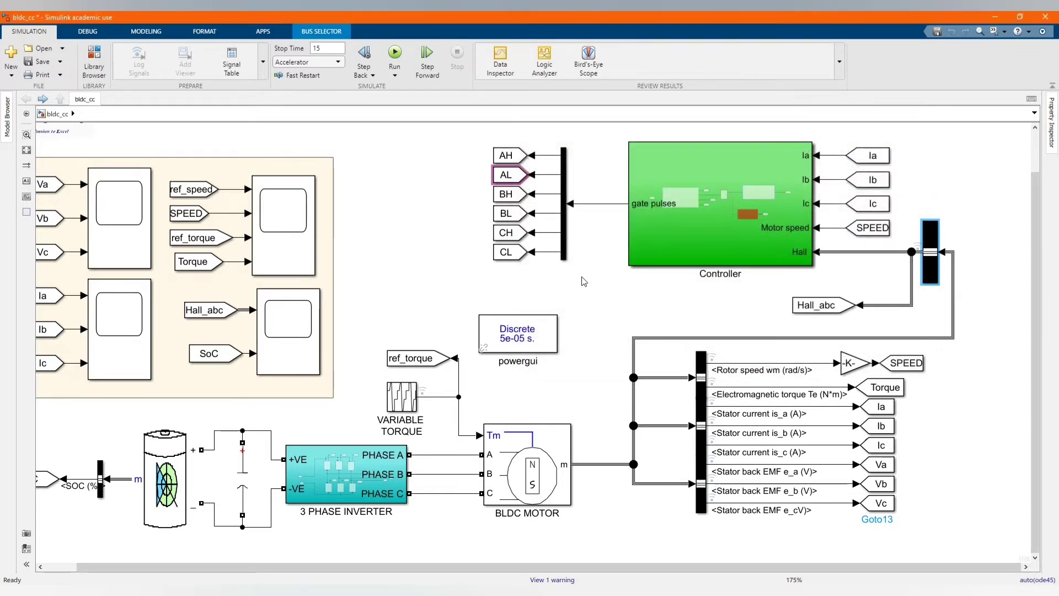
left_click(714, 230)
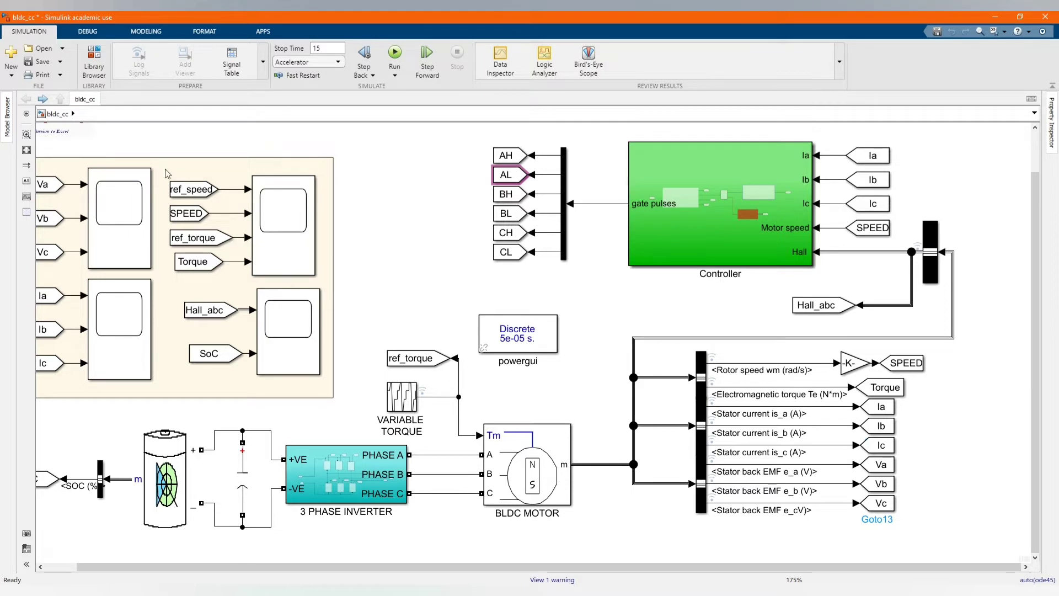
left_click(26, 150)
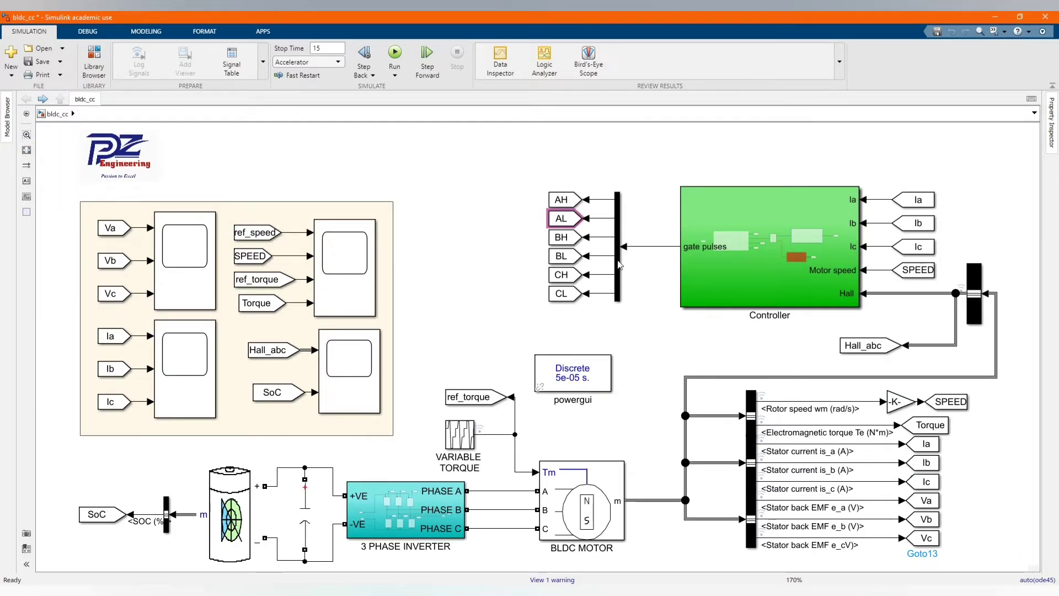
Look over the speed controller, Commutation Logic and current controller blocks inside the Controller subsystem, and return to the bldc_cc level.
double_click(743, 266)
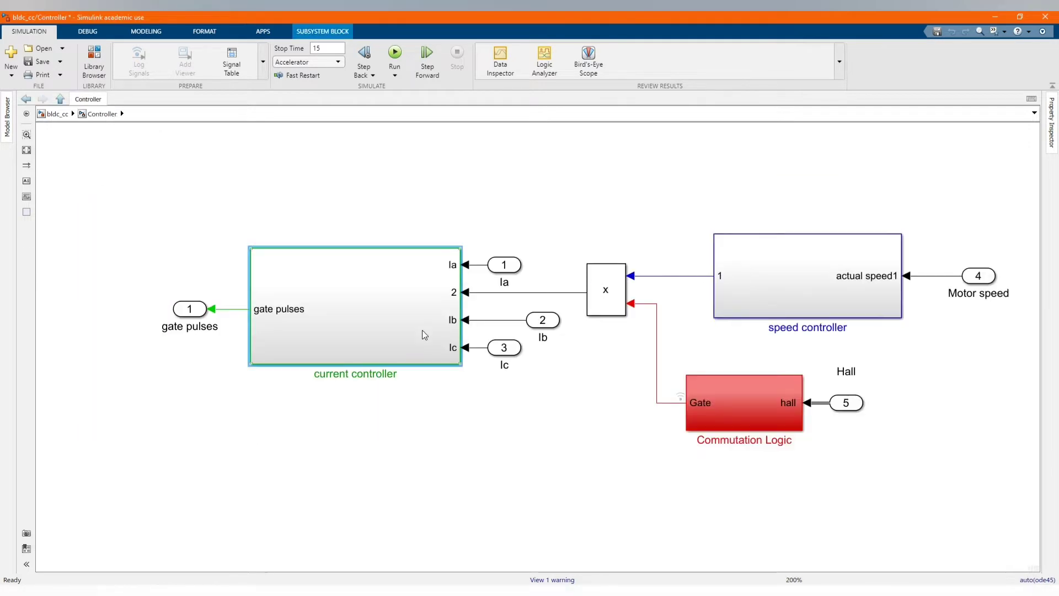
scroll(489, 402, "down", 2)
scroll(886, 385, "up", 2)
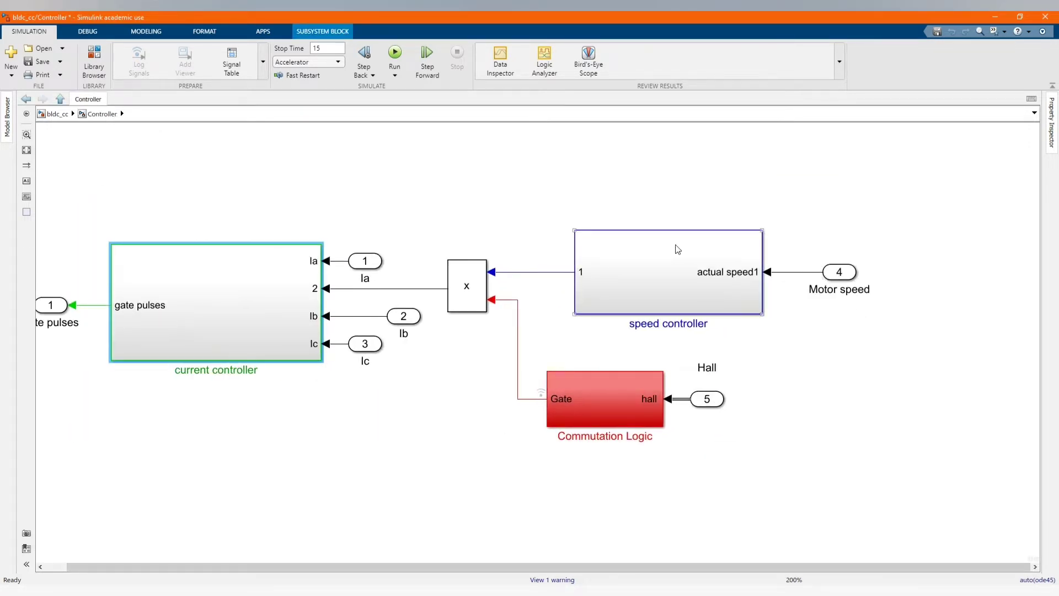
left_click(26, 99)
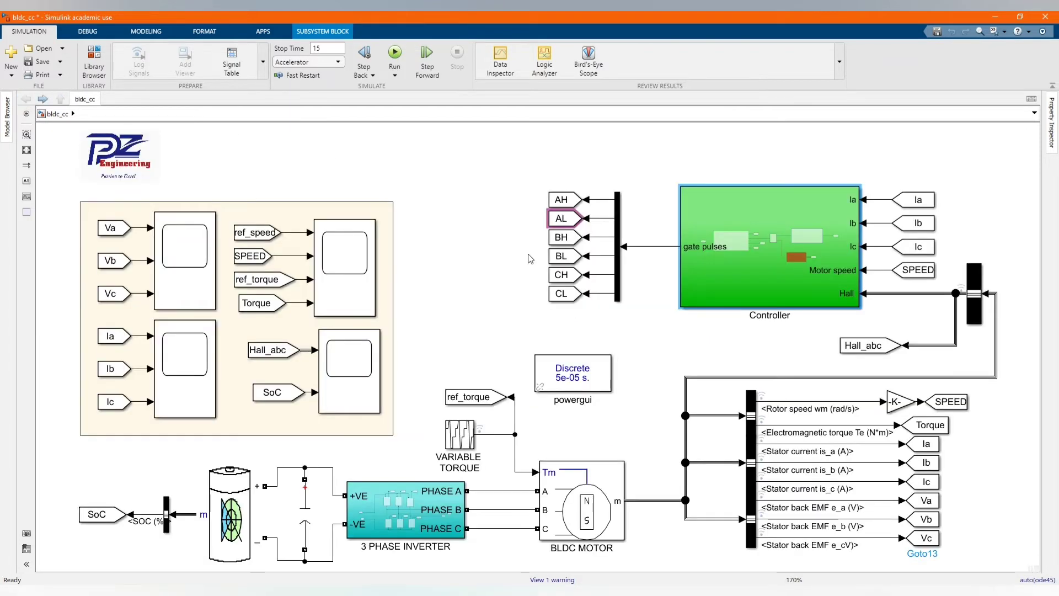
Trace the SPEED, Ic, Ib and Ia tags feeding the Controller, plus the Hall_abc tag, to their matching tags.
left_click(918, 270)
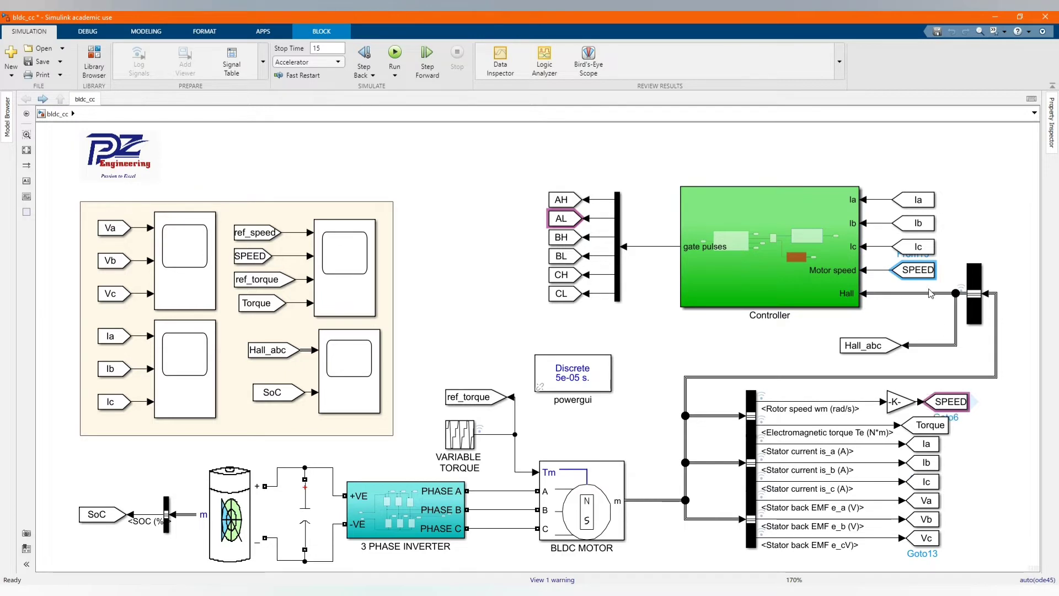
left_click(912, 250)
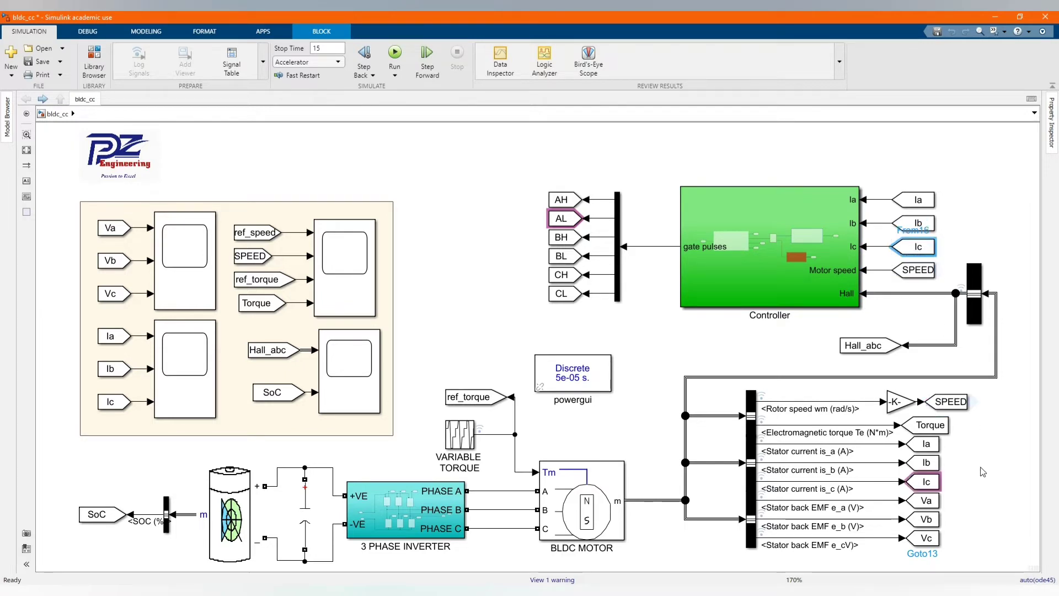
left_click(917, 224)
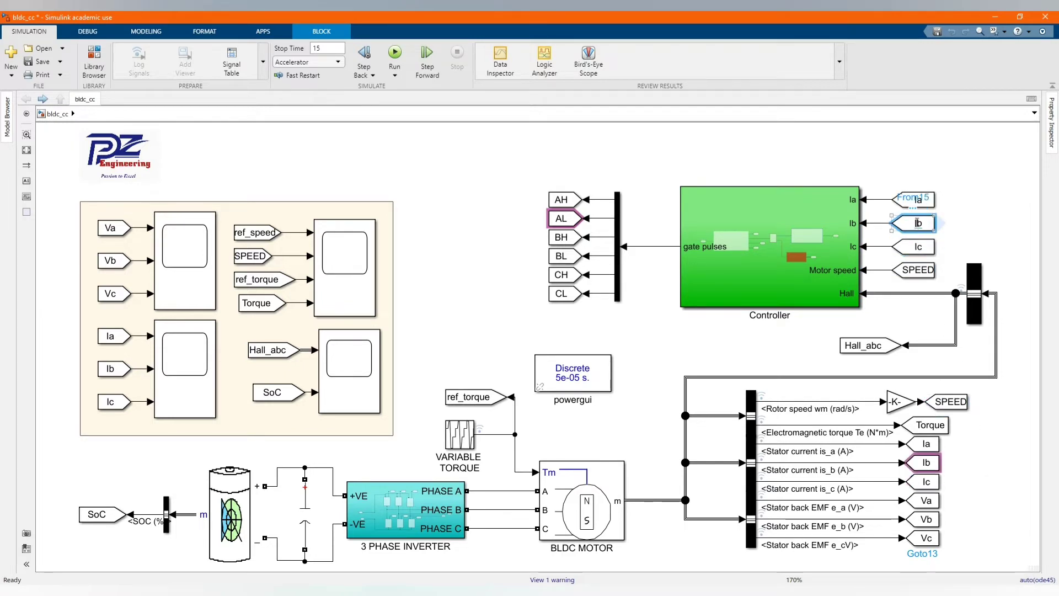
left_click(915, 202)
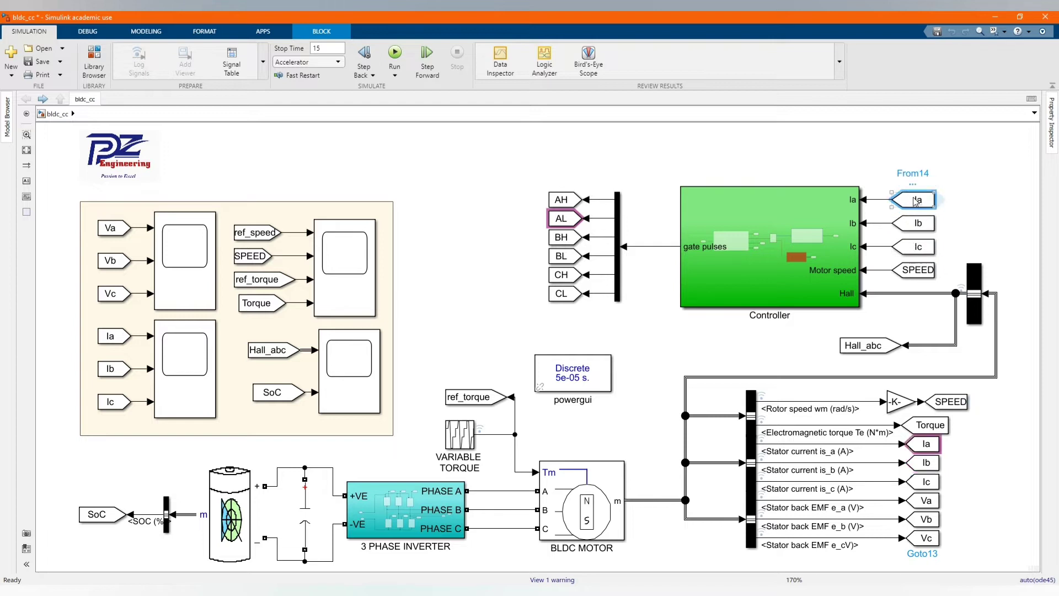
left_click(654, 346)
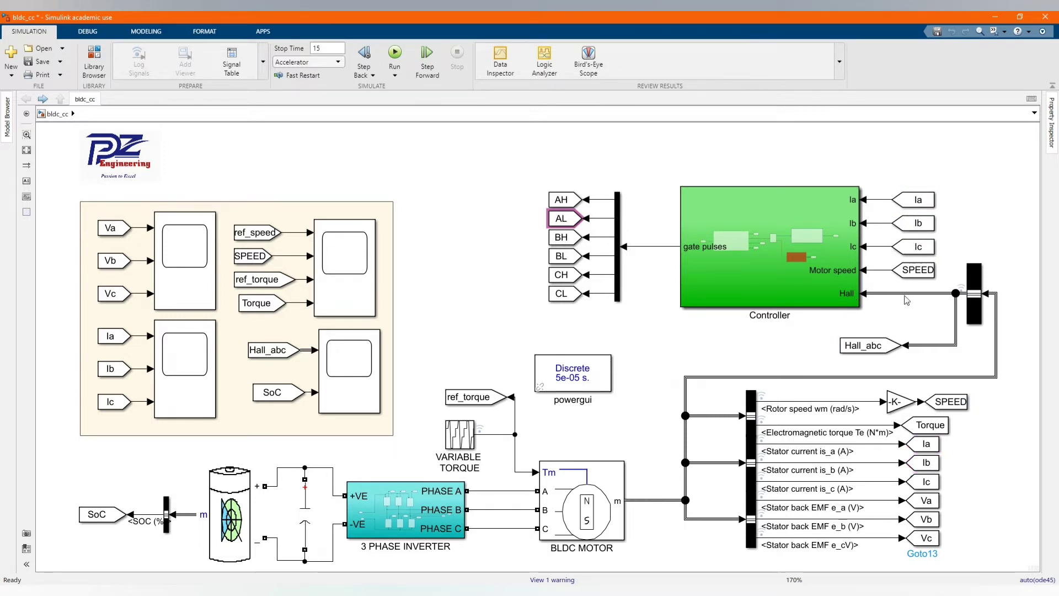
left_click(288, 351)
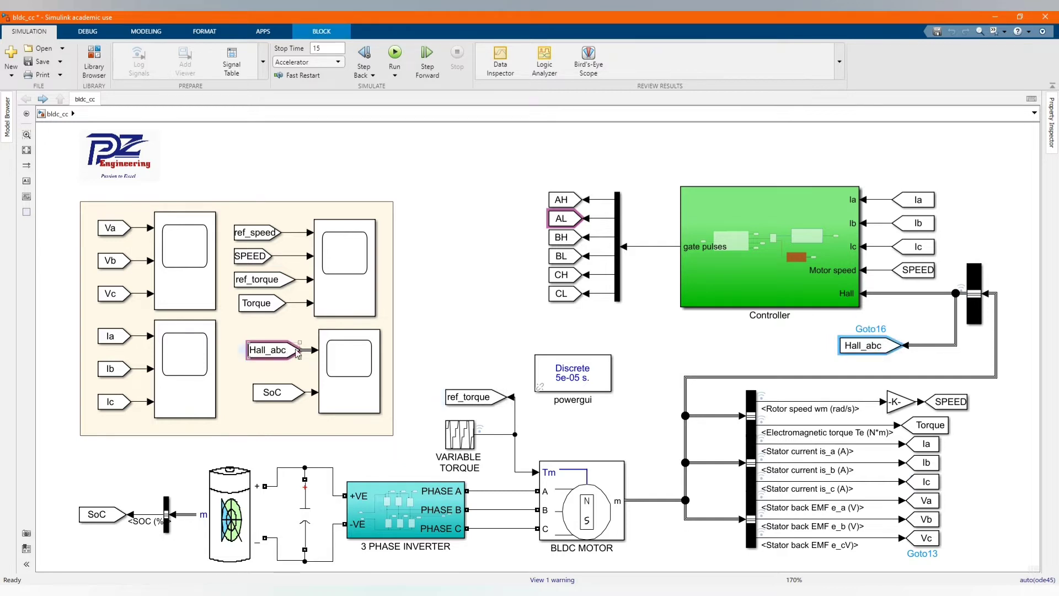
left_click(648, 417)
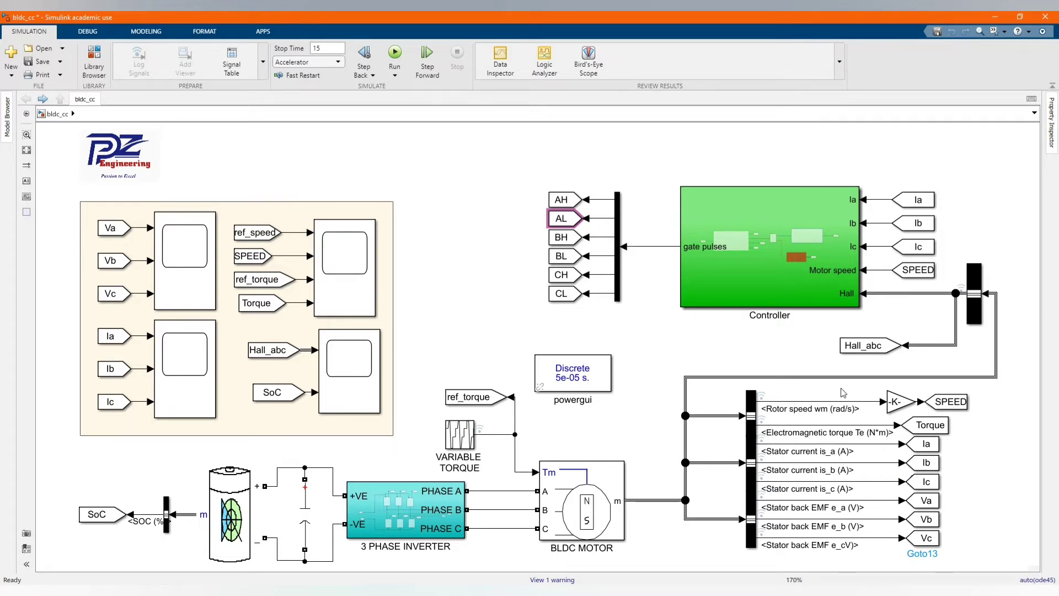
Compare the Controller block's inputs and gate pulses output on the bldc_cc level with the ports inside the subsystem.
double_click(772, 288)
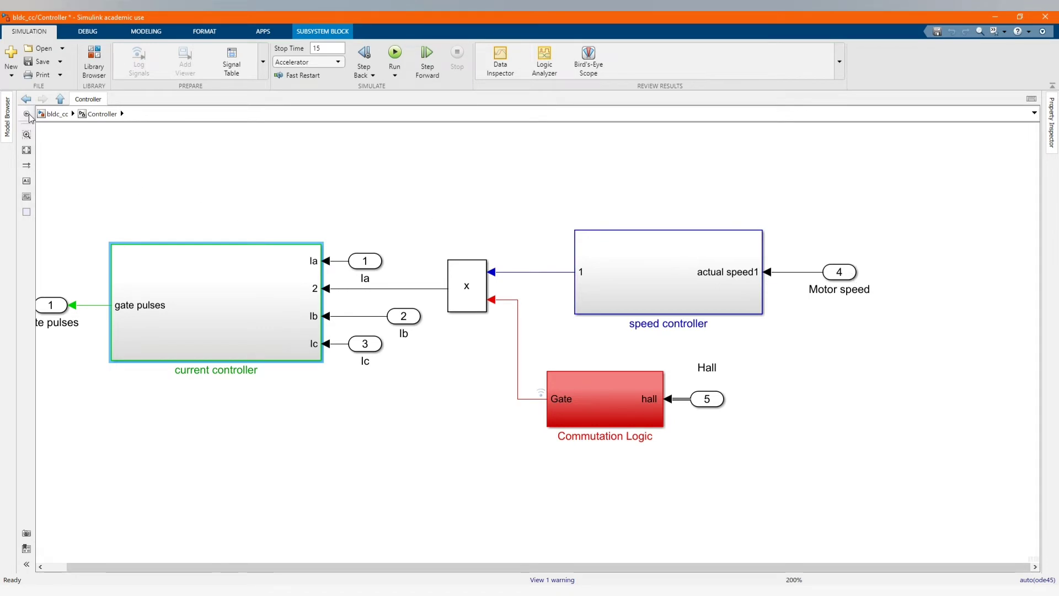
left_click(26, 99)
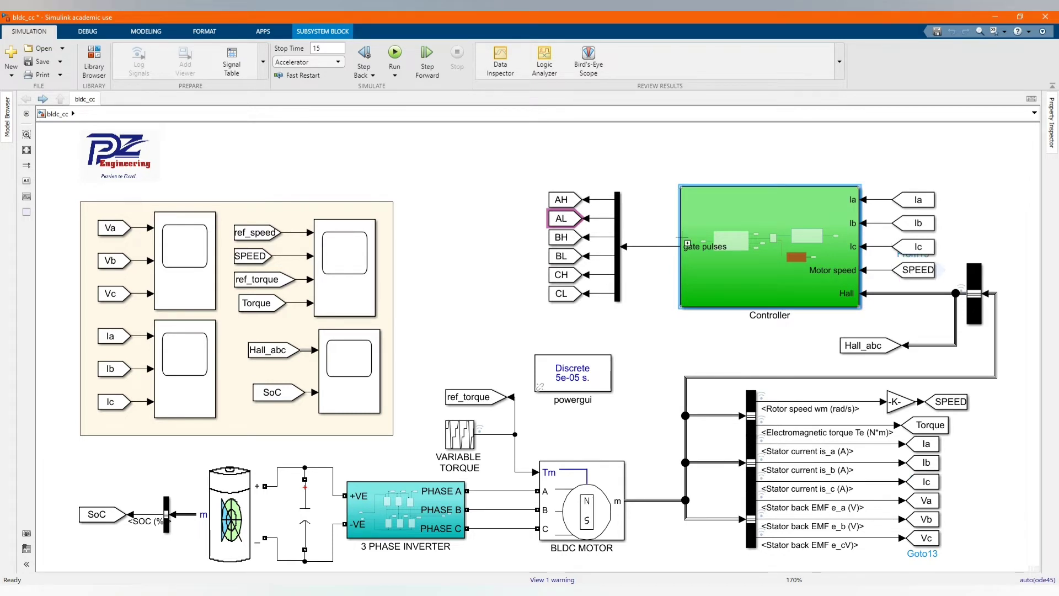
double_click(759, 263)
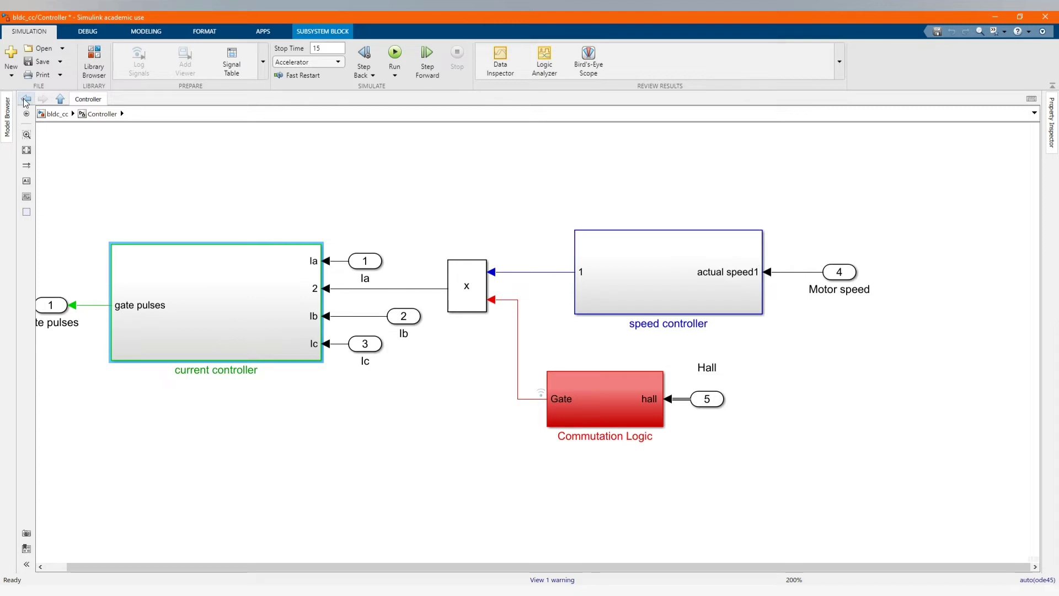
left_click(26, 100)
left_click(657, 259)
Examine the Ia, Ib and Ic inports feeding the current controller inside the Controller subsystem.
double_click(842, 254)
left_click(371, 262)
left_click(404, 318)
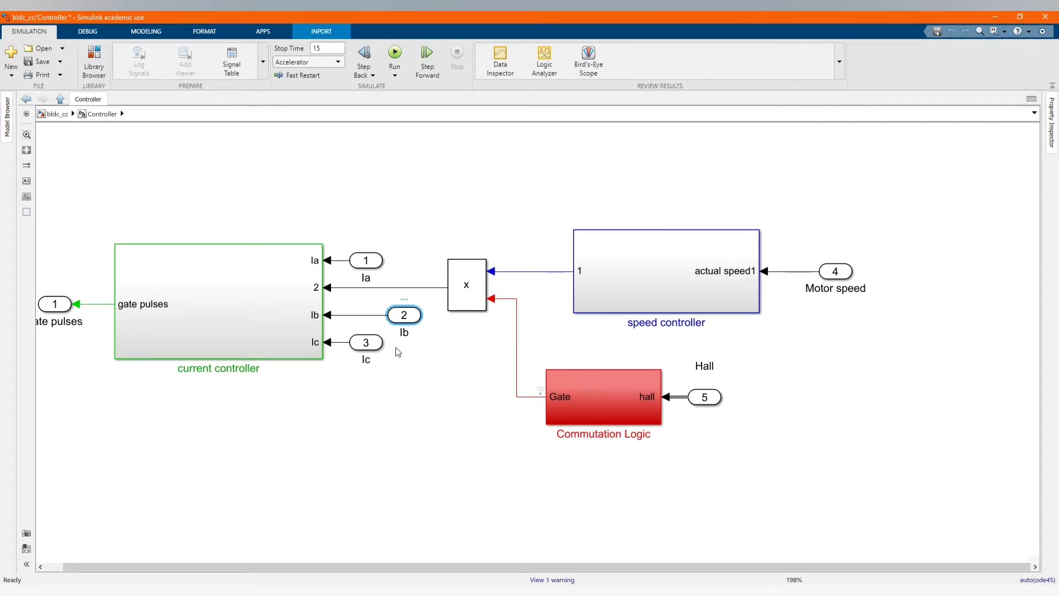
left_click(365, 347)
left_click(421, 416)
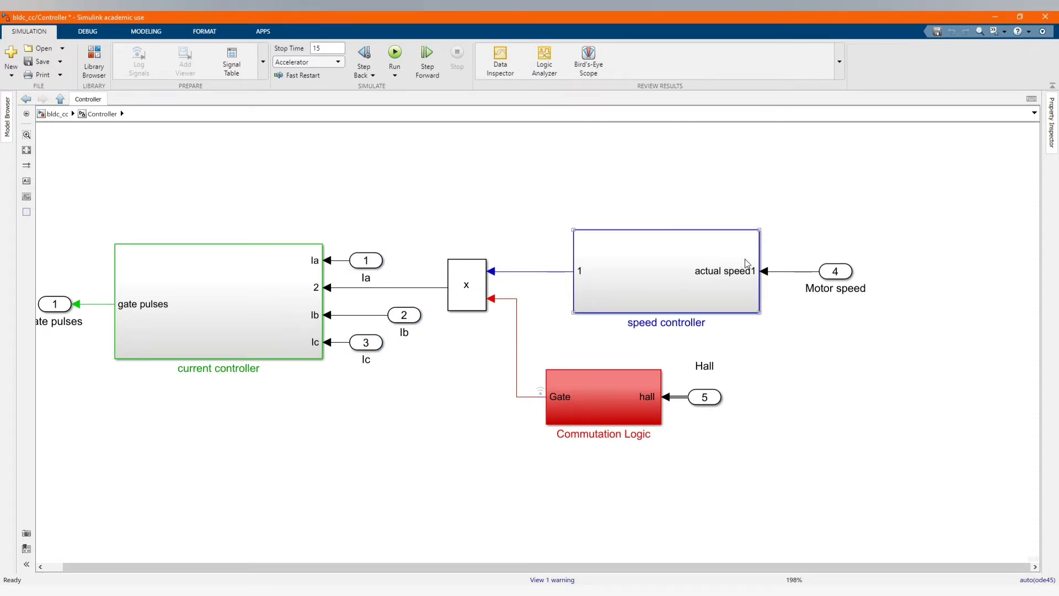
Inspect the time values and output values of the Driving Cycle block inside the speed controller subsystem.
left_click(665, 291)
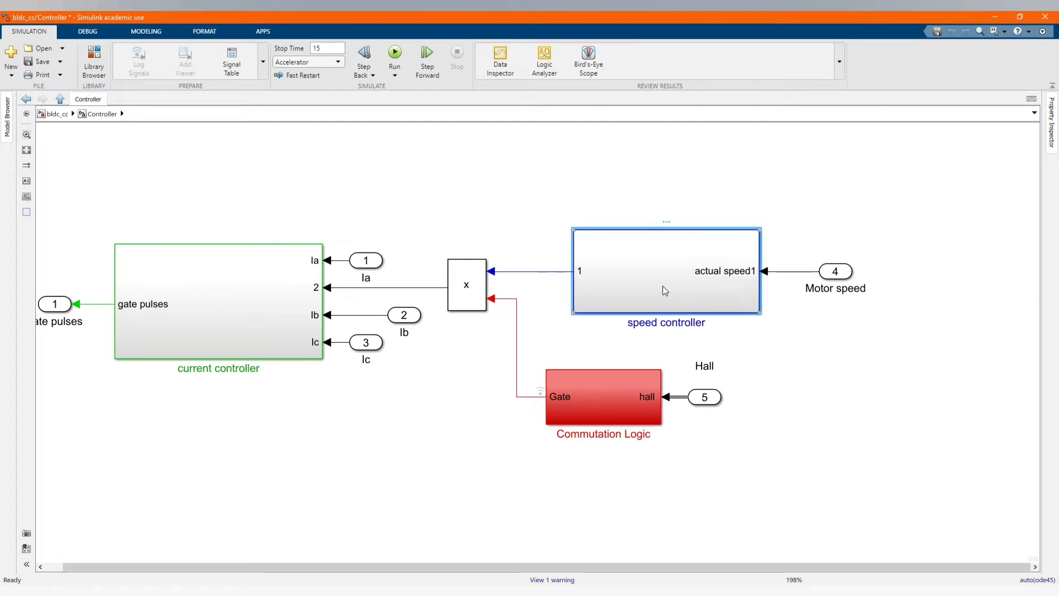
double_click(665, 290)
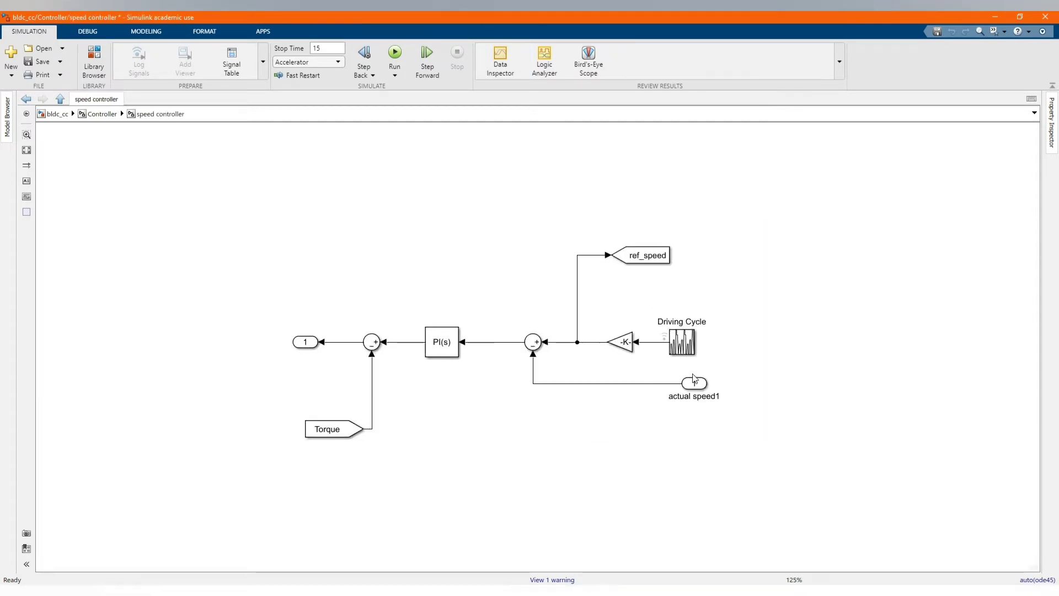
scroll(694, 379, "up", 2)
scroll(682, 342, "up", 2)
double_click(680, 338)
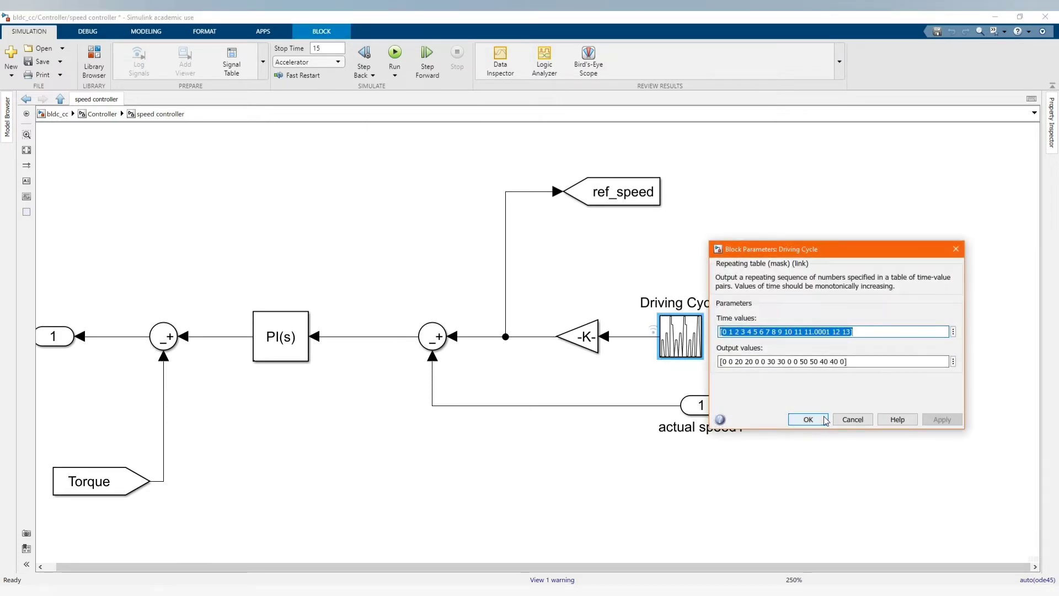
left_click(803, 424)
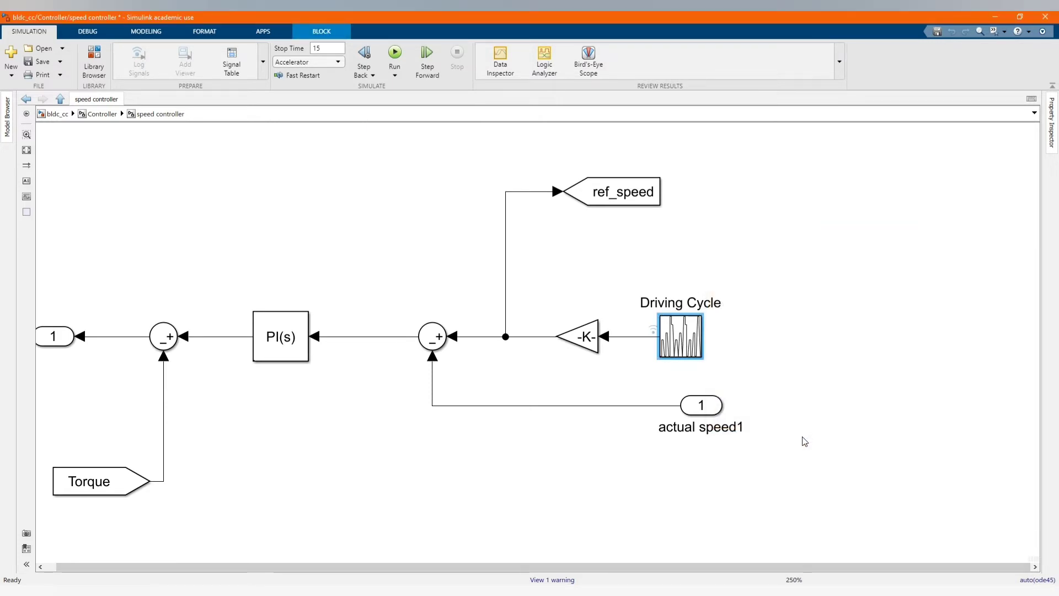
left_click(785, 438)
Check the ref_speed tag and the gain expression applied to the Driving Cycle signal.
left_click(627, 198)
left_click(722, 247)
scroll(716, 248, "down", 1)
scroll(717, 248, "down", 1)
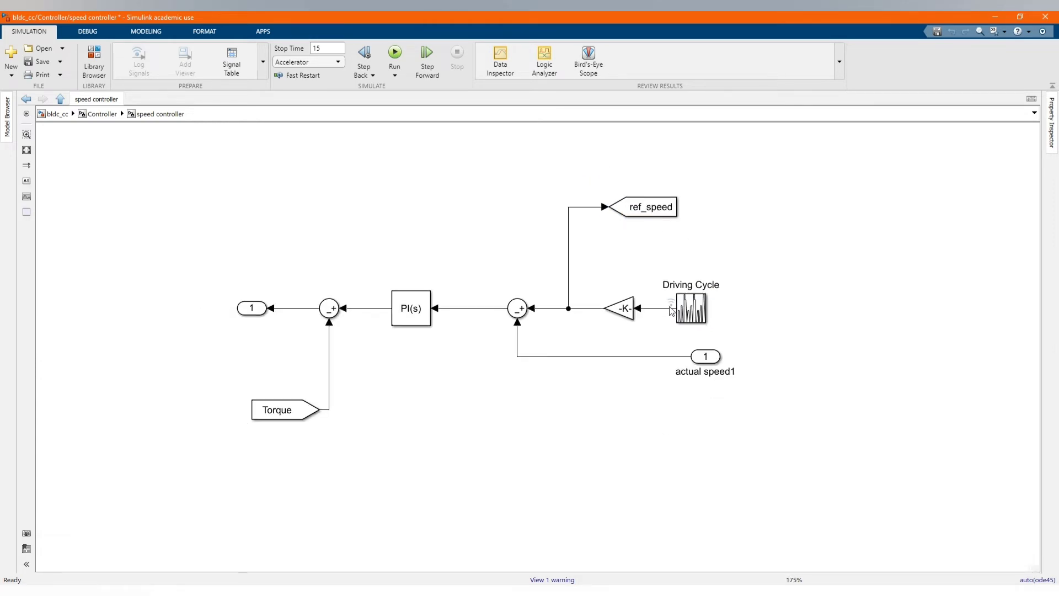
double_click(623, 309)
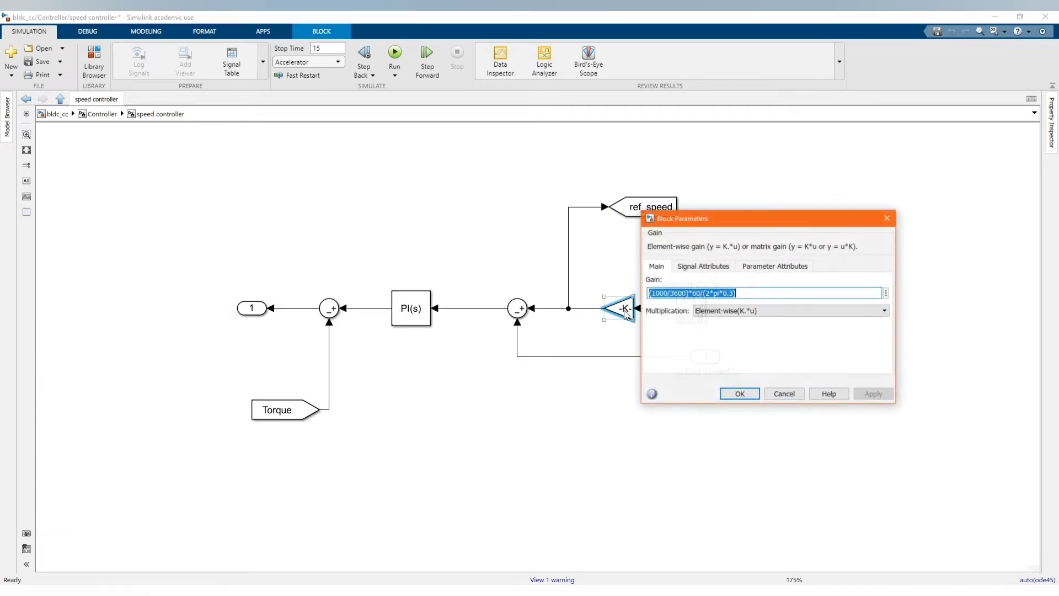
left_click(888, 218)
left_click(693, 411)
Review the PI block's controller gains, initialization, output saturation, data type and state attribute settings.
left_click(420, 310)
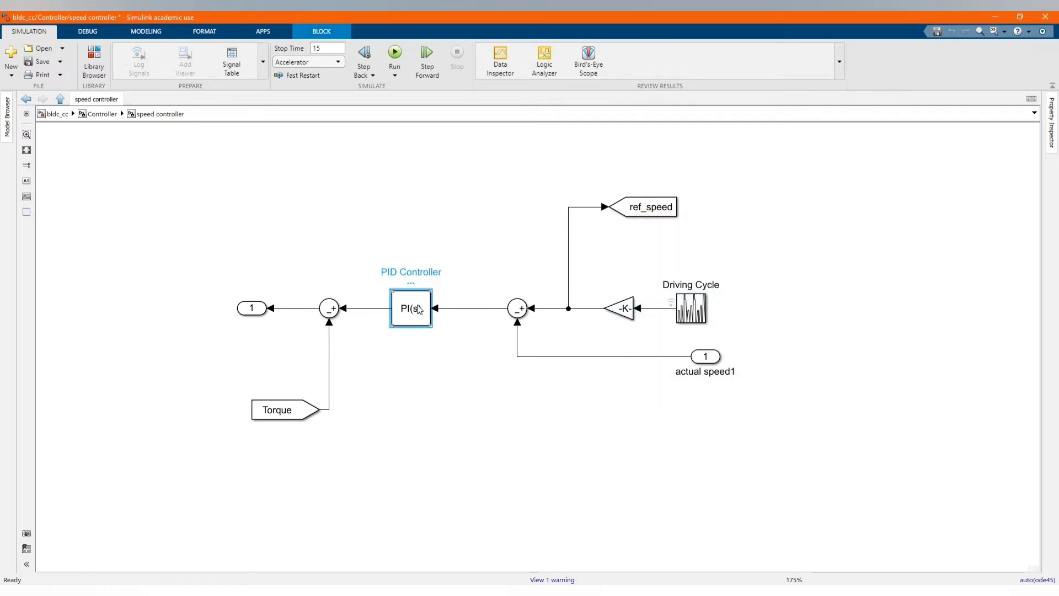
double_click(419, 313)
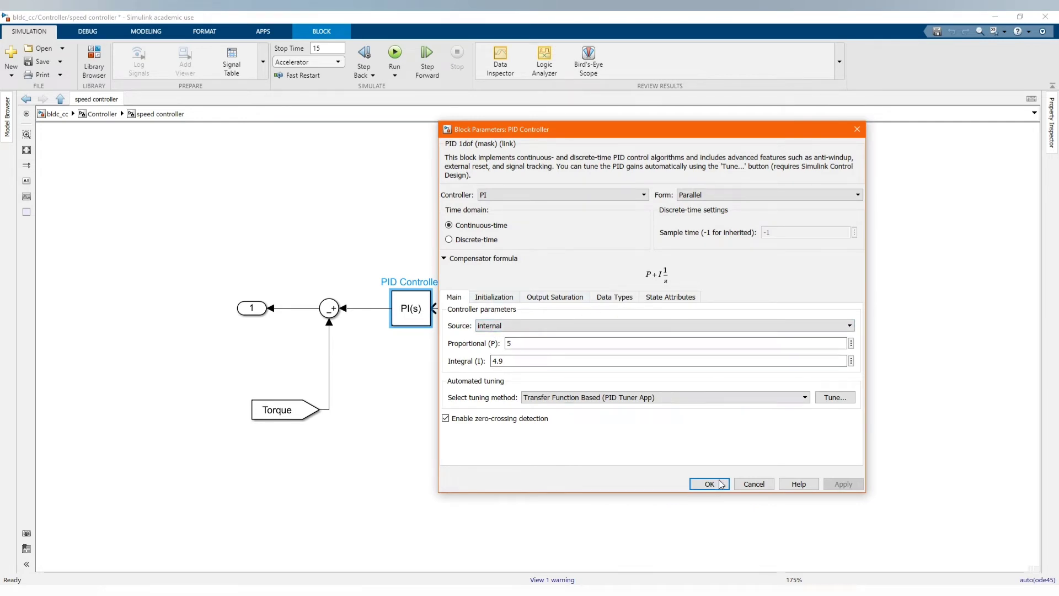
left_click(496, 297)
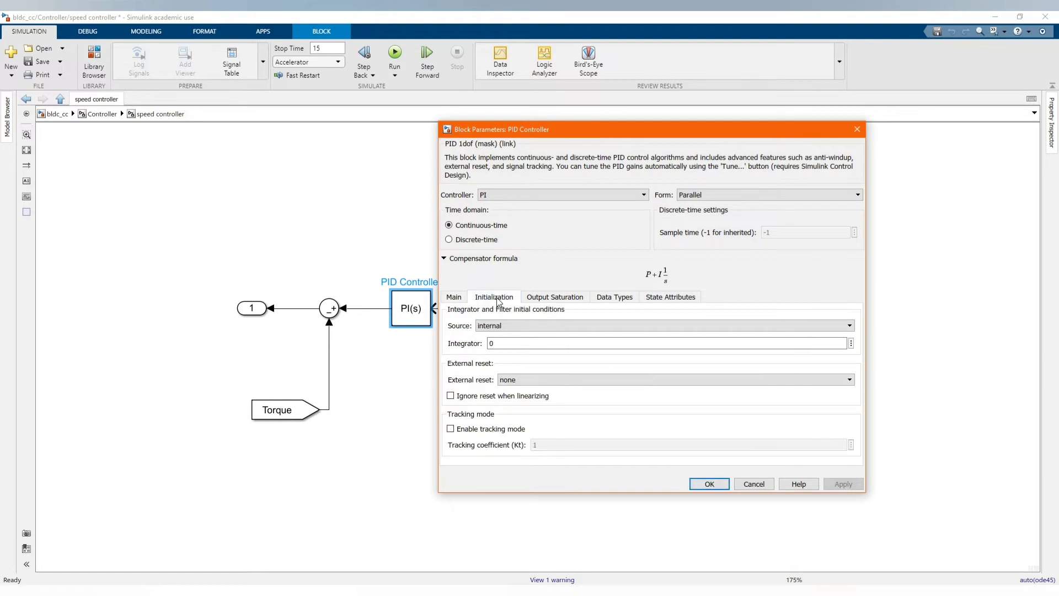
left_click(538, 298)
left_click(607, 300)
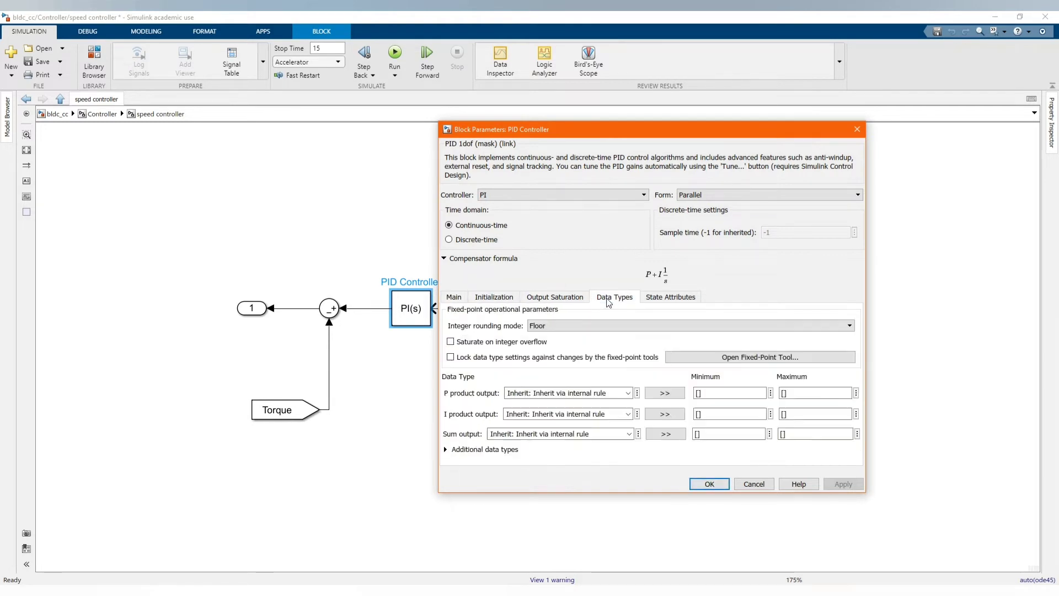
left_click(668, 300)
left_click(705, 484)
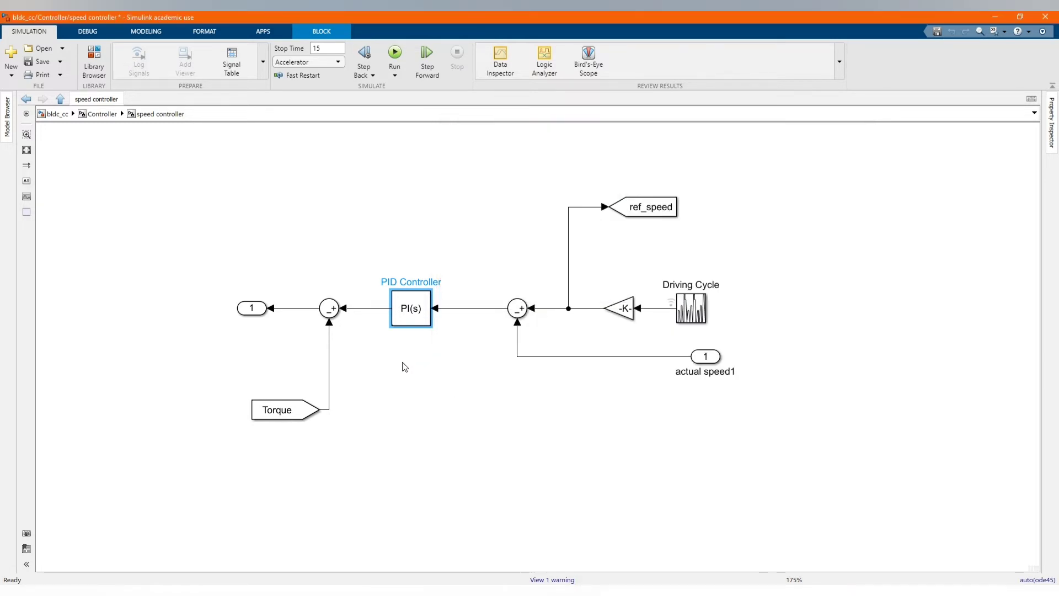
Check the Torque tag feeding the subtracting input of the sum block after the PI block.
left_click(248, 420)
left_click(276, 410)
left_click(393, 425)
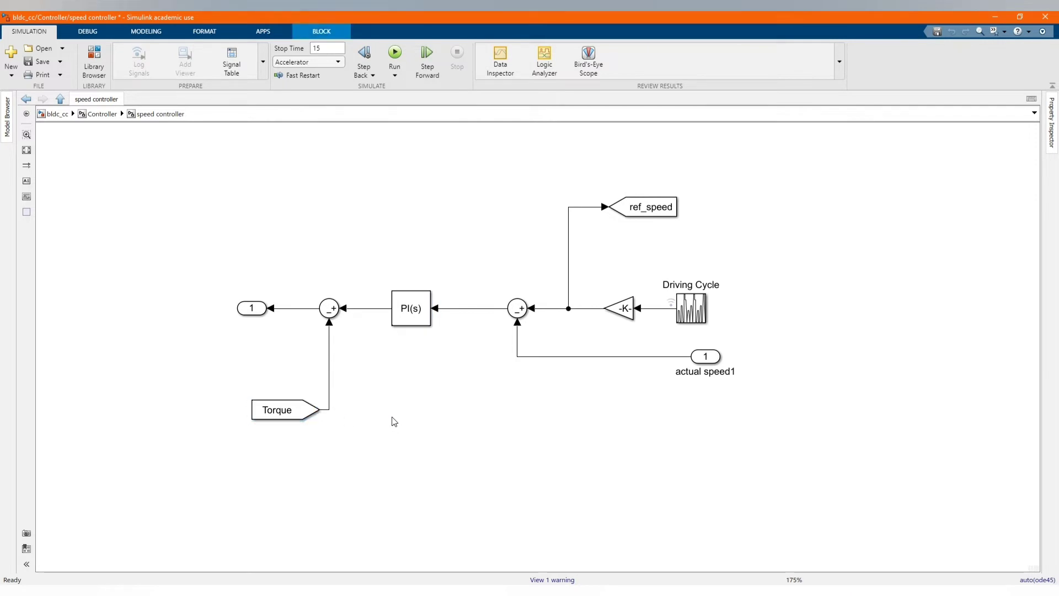
Examine the logic gates inside Commutation Logic and the gate pulse paths inside the current controller, and return to the Controller level.
left_click(26, 99)
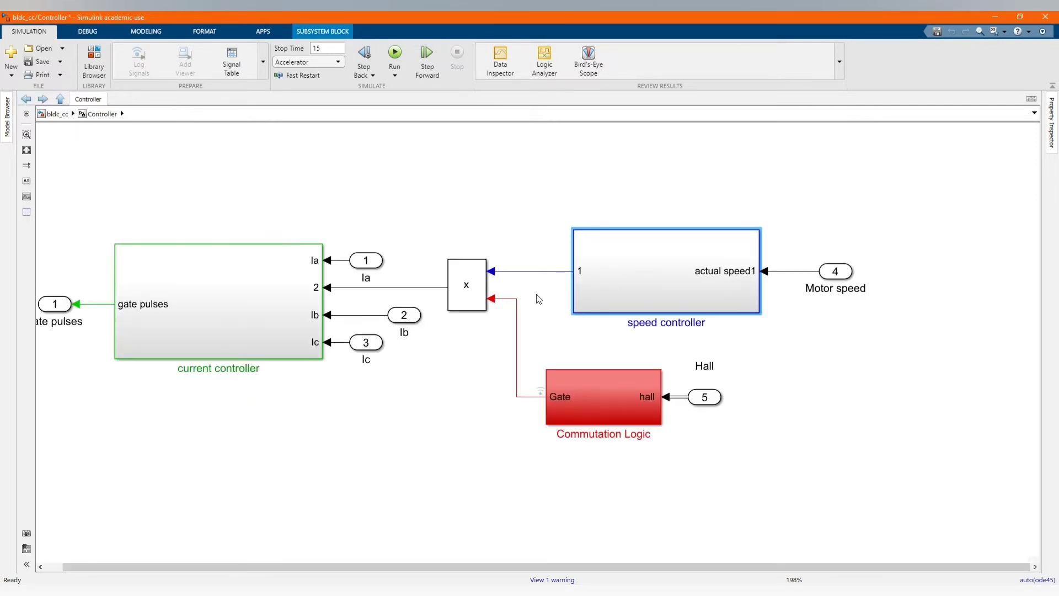
double_click(615, 409)
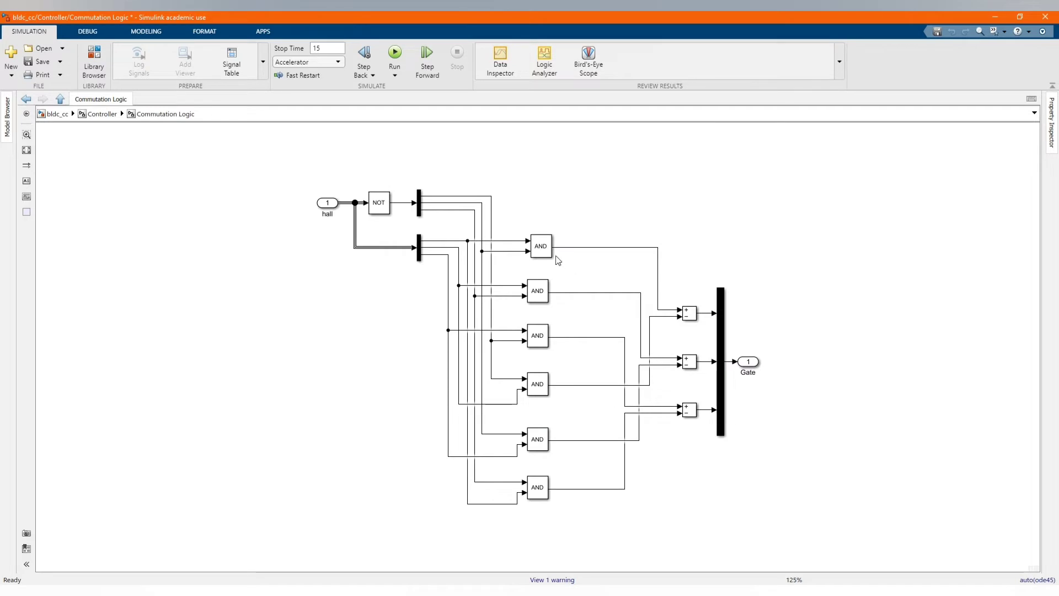
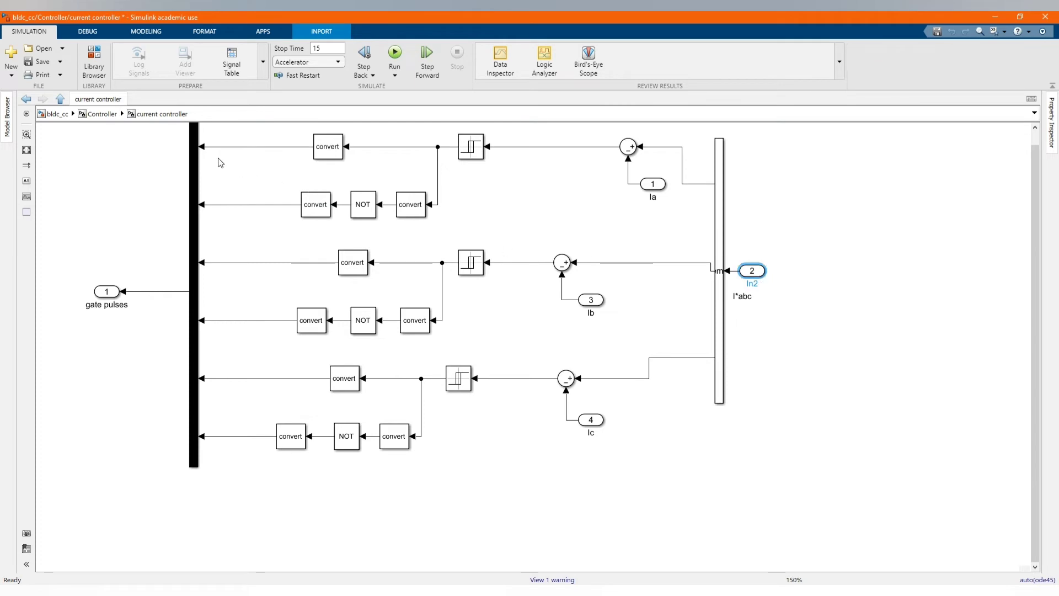
left_click(26, 99)
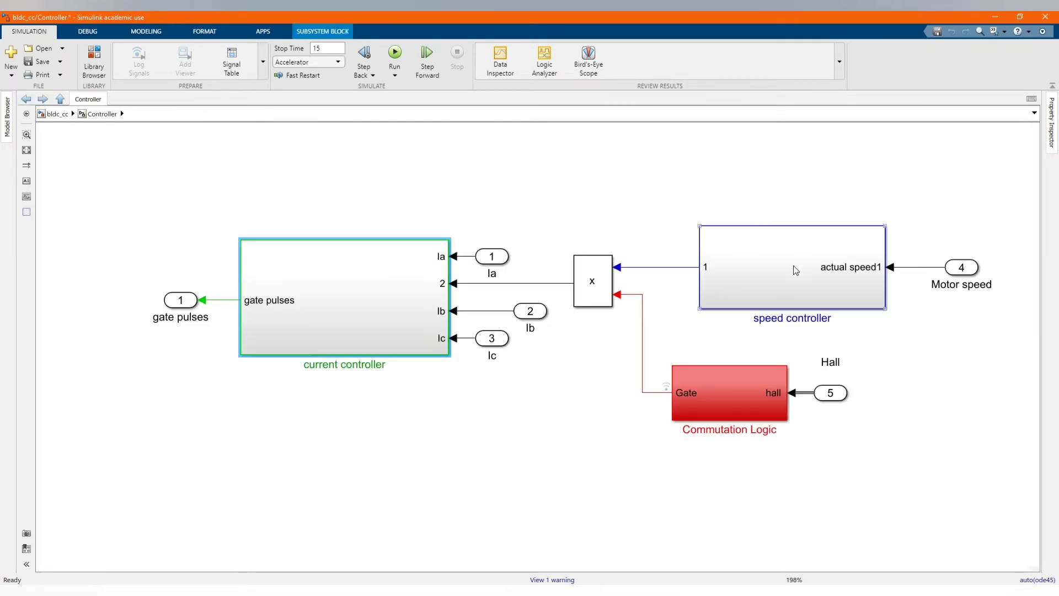
Open the current controller subsystem and trace the I*abc reference input into its demultiplexer.
double_click(348, 296)
left_click(806, 319)
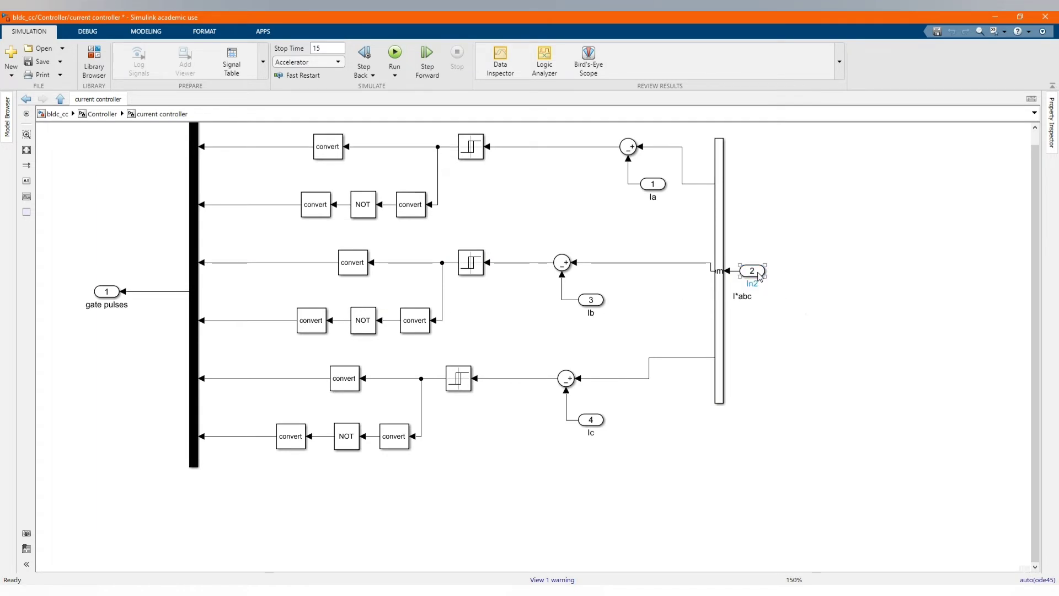
left_click(717, 276)
Review the switch on and off points and output values of the three relay blocks for phases A, B and C.
left_click(477, 157)
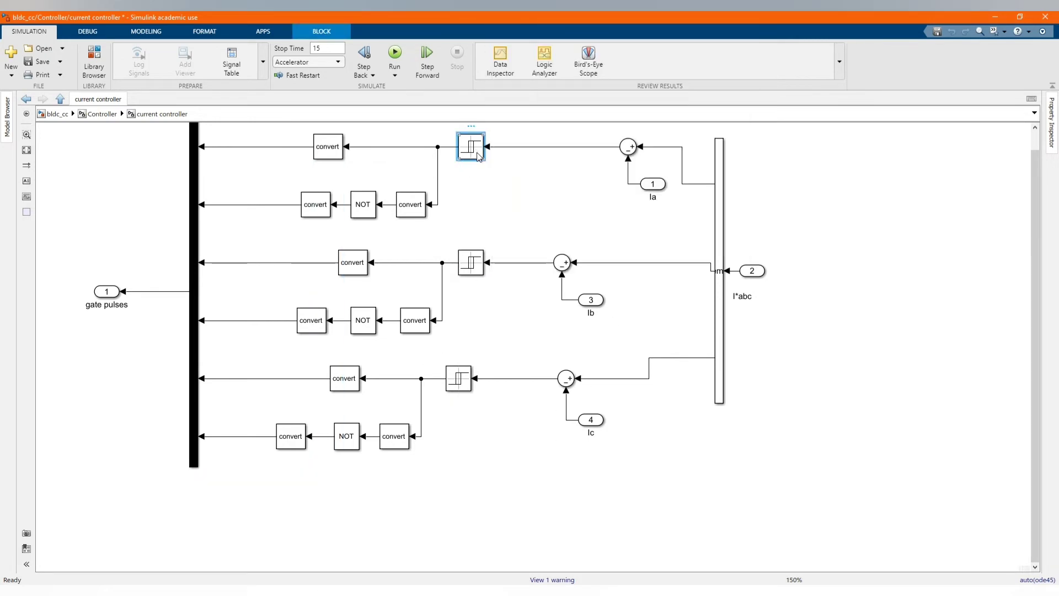
double_click(478, 157)
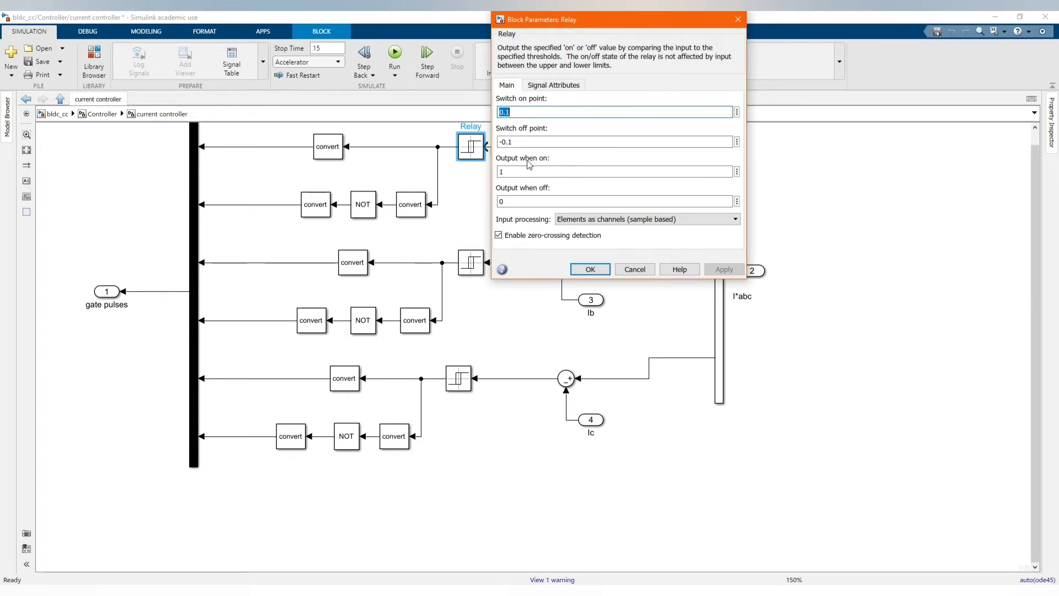
left_click(592, 270)
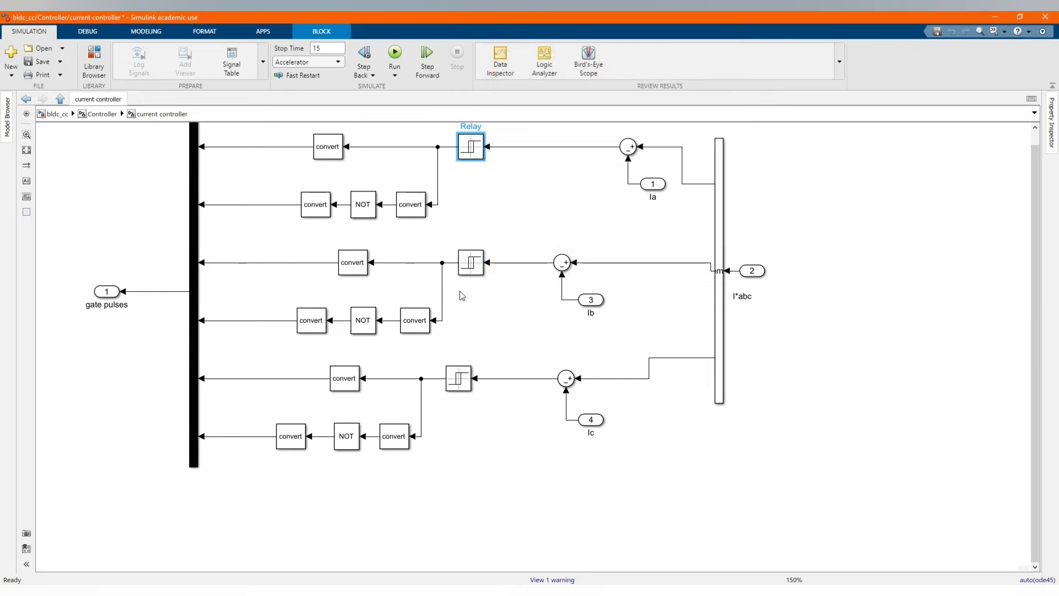
double_click(467, 269)
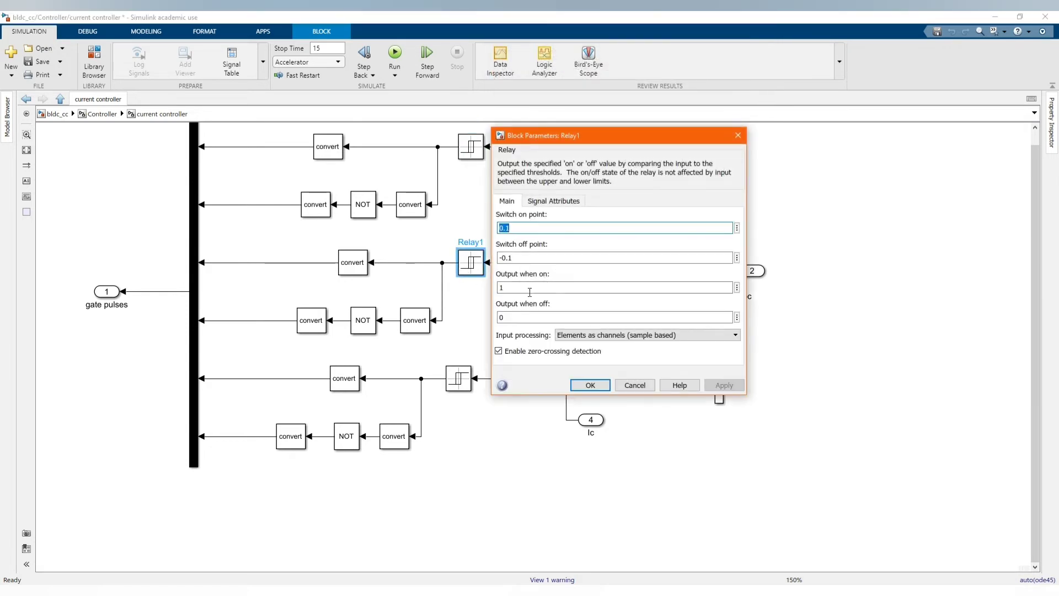
left_click(588, 385)
double_click(459, 379)
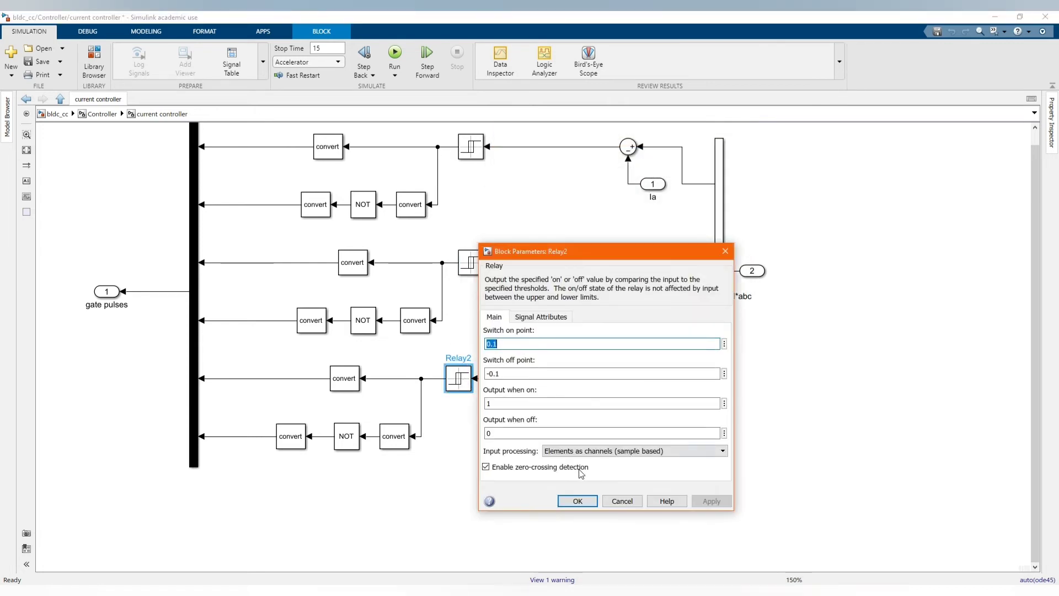
left_click(576, 502)
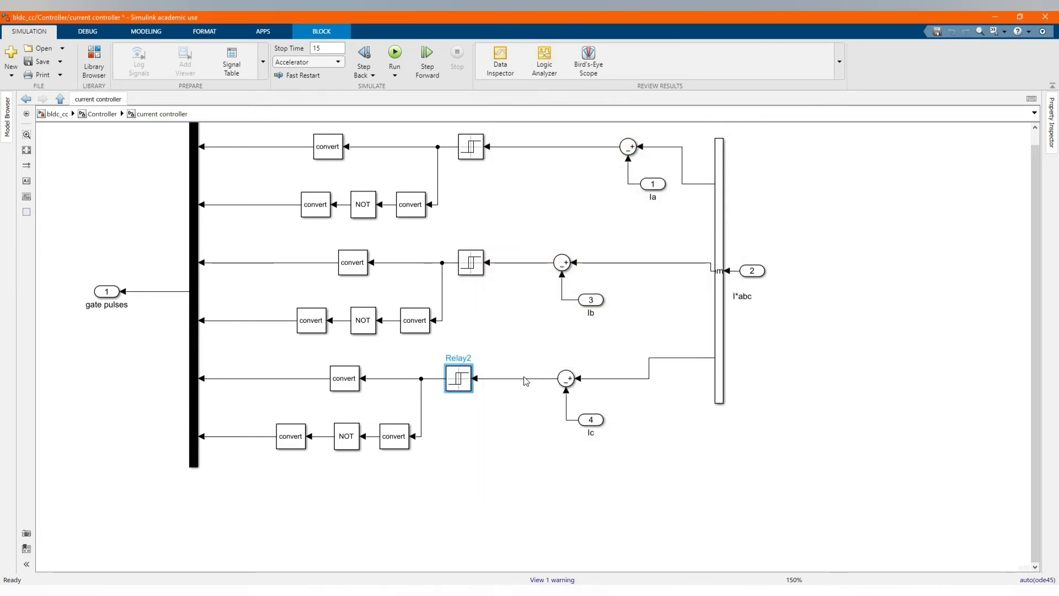
left_click(530, 418)
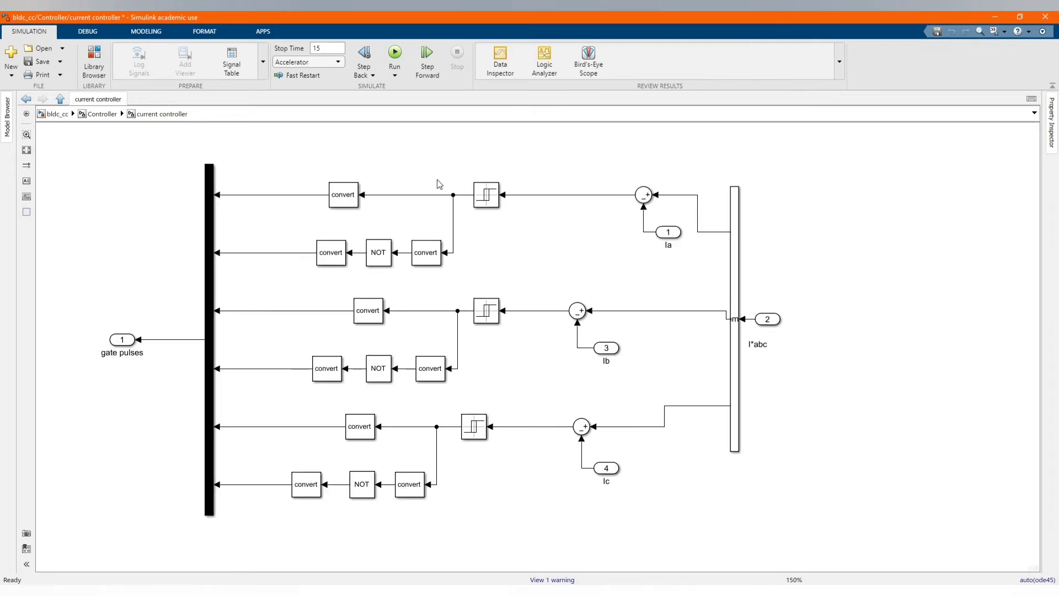
Review the data type conversion and NOT block settings on the phase A gate paths, and return to the model's top level.
double_click(342, 196)
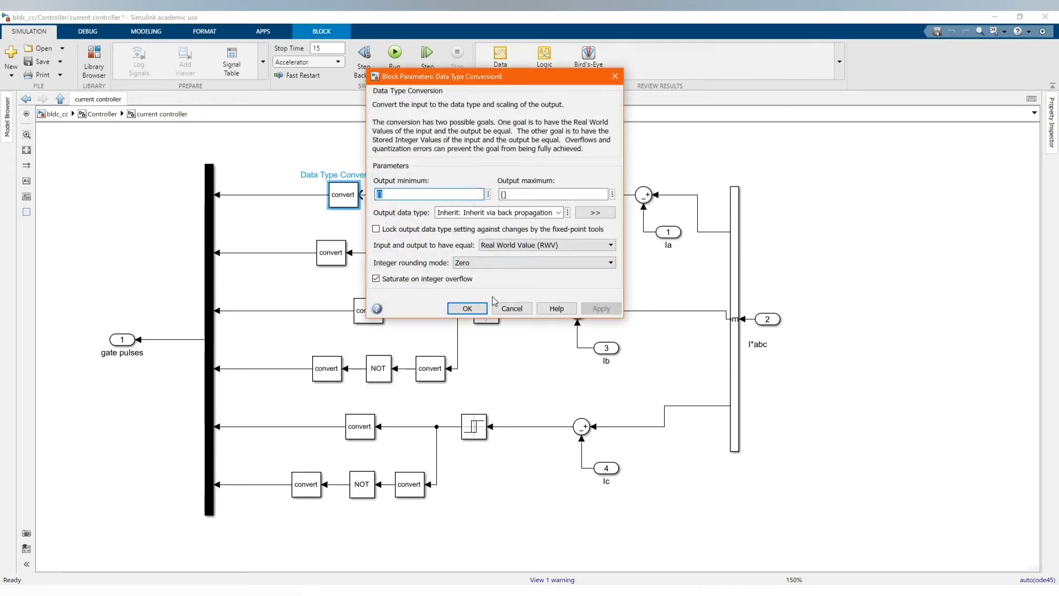
left_click(473, 310)
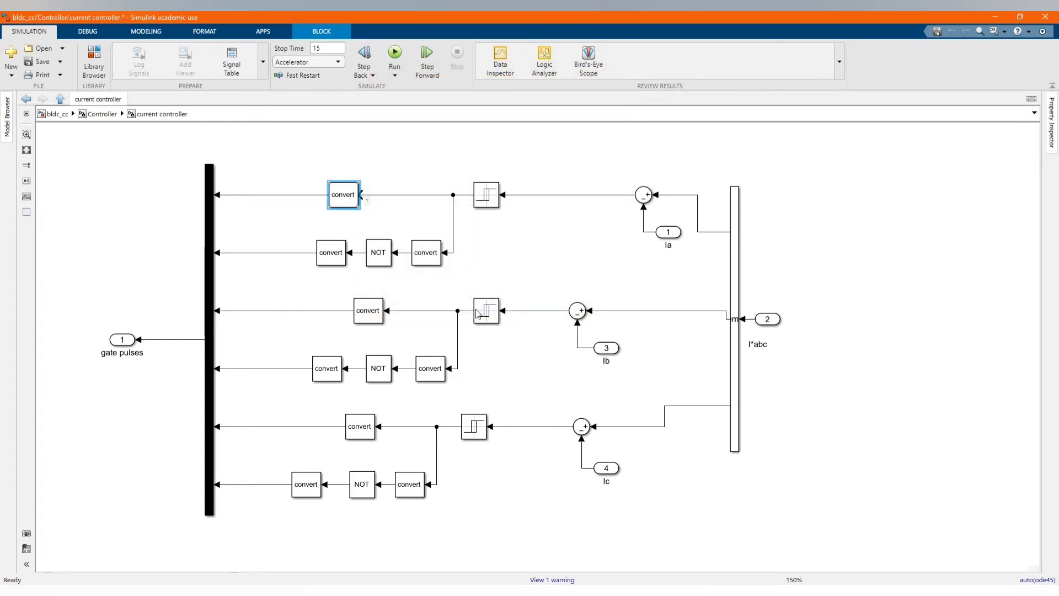
double_click(422, 258)
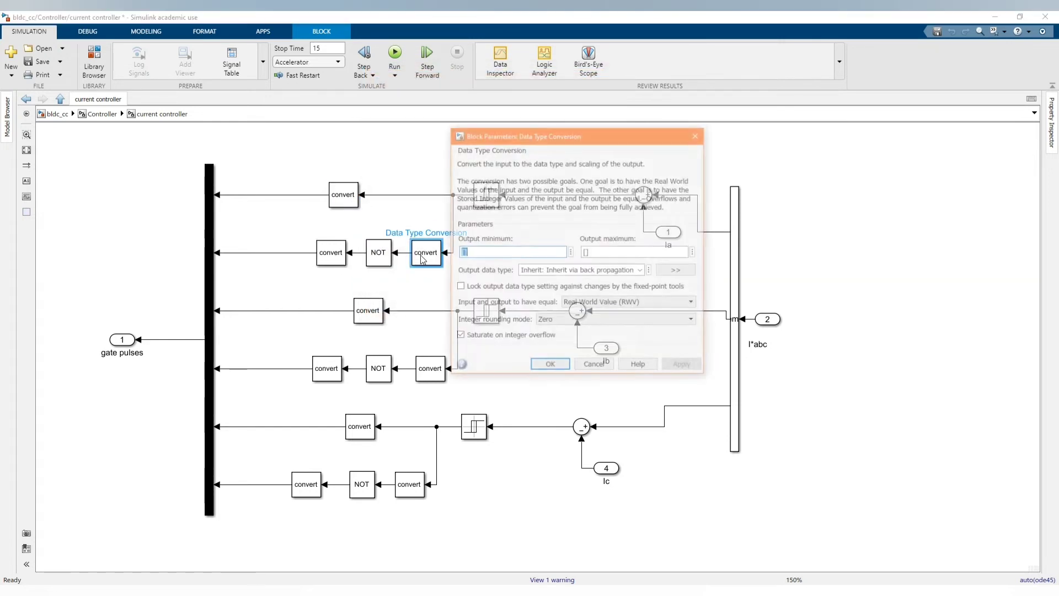
left_click(550, 366)
double_click(378, 258)
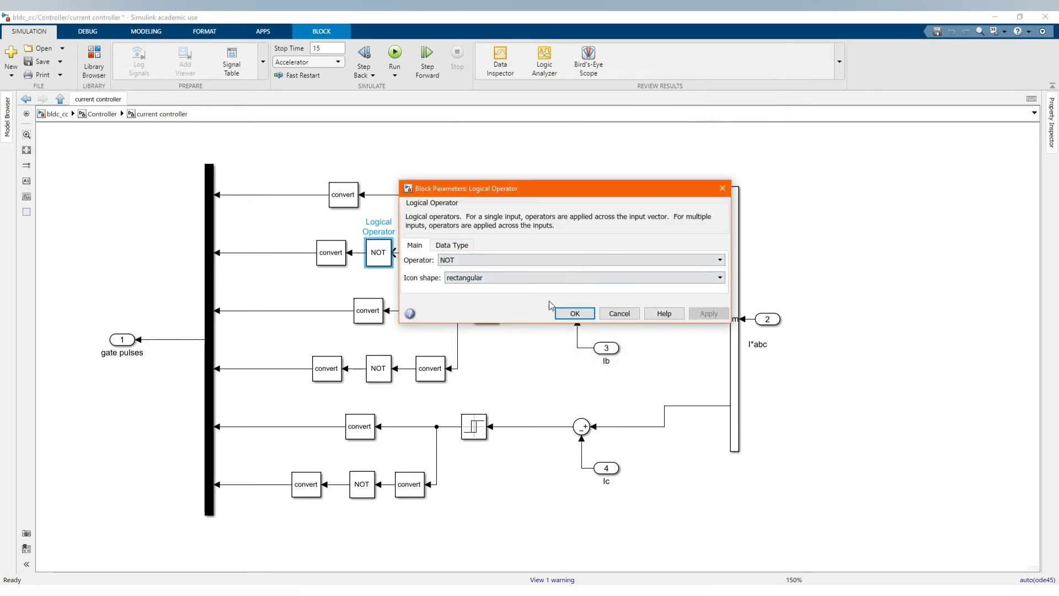
left_click(571, 311)
double_click(327, 253)
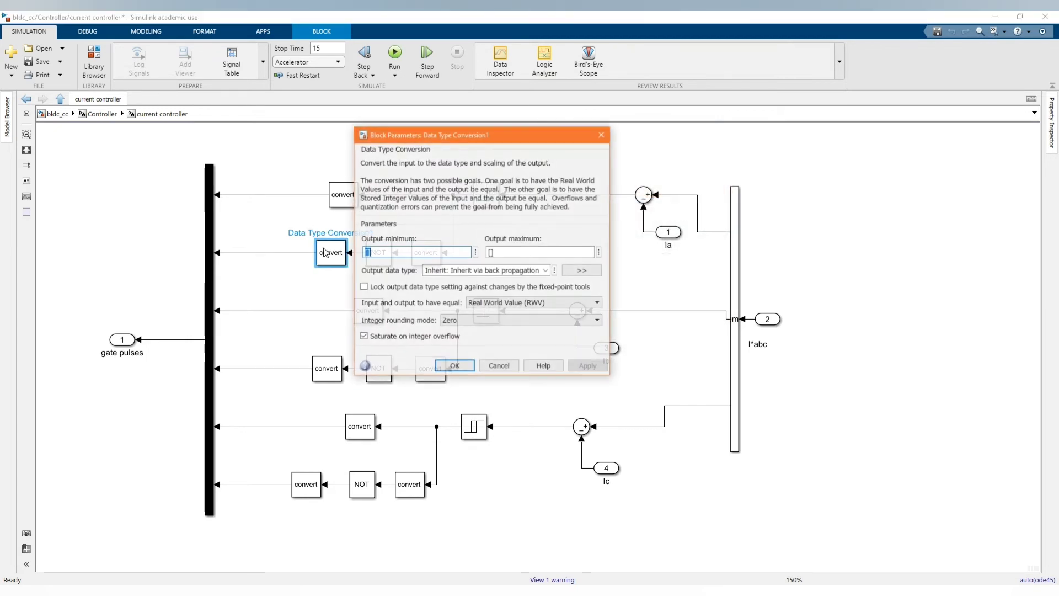
left_click(603, 135)
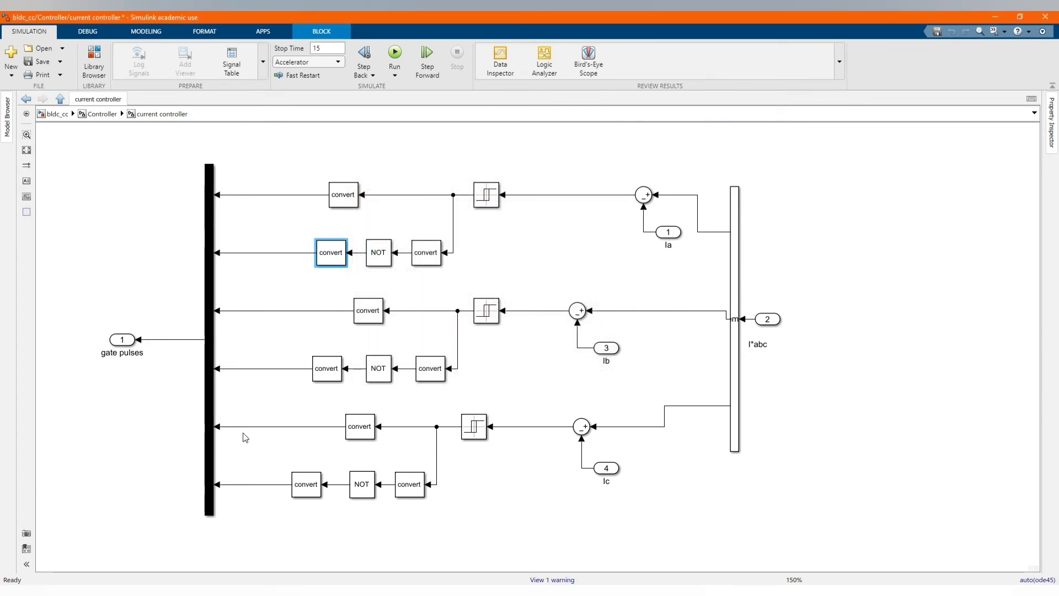
left_click(26, 99)
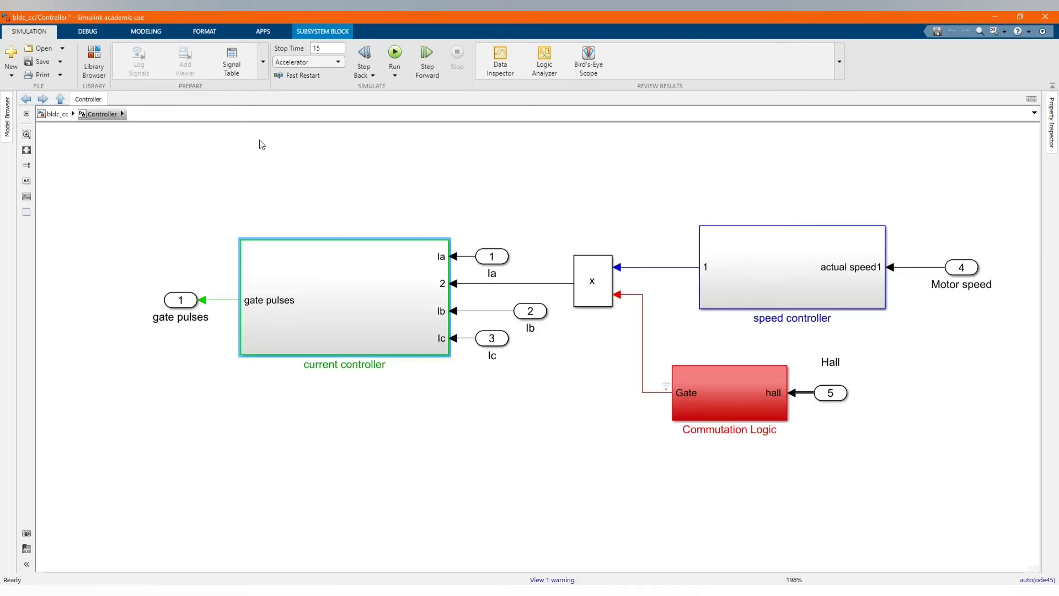
left_click(60, 99)
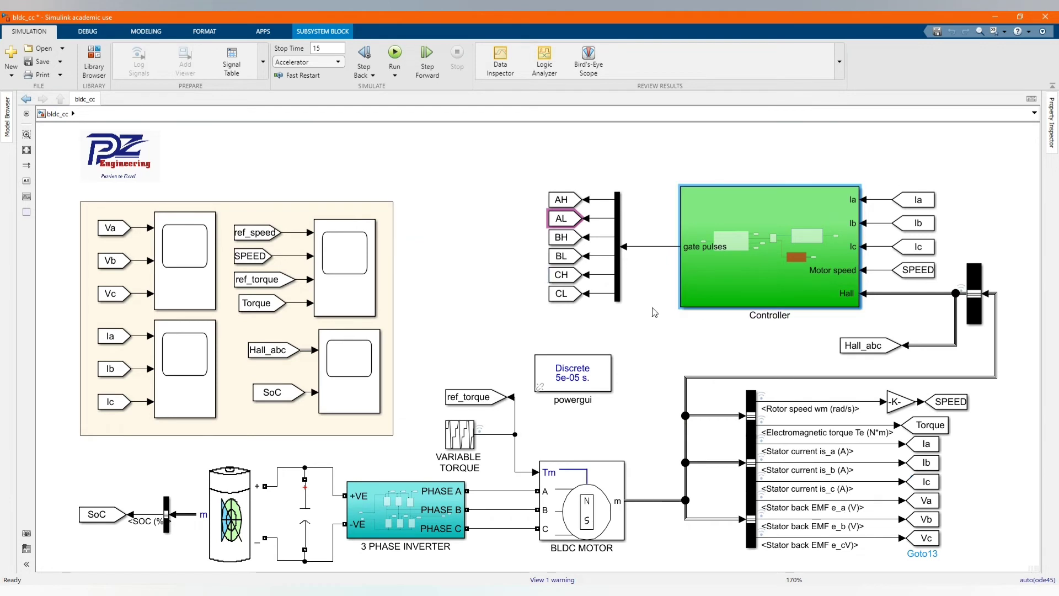
Check the gate pulse tags AH to CL against the matching tags inside the 3 PHASE INVERTER, and return to the top level.
left_click(601, 227)
left_click(565, 217)
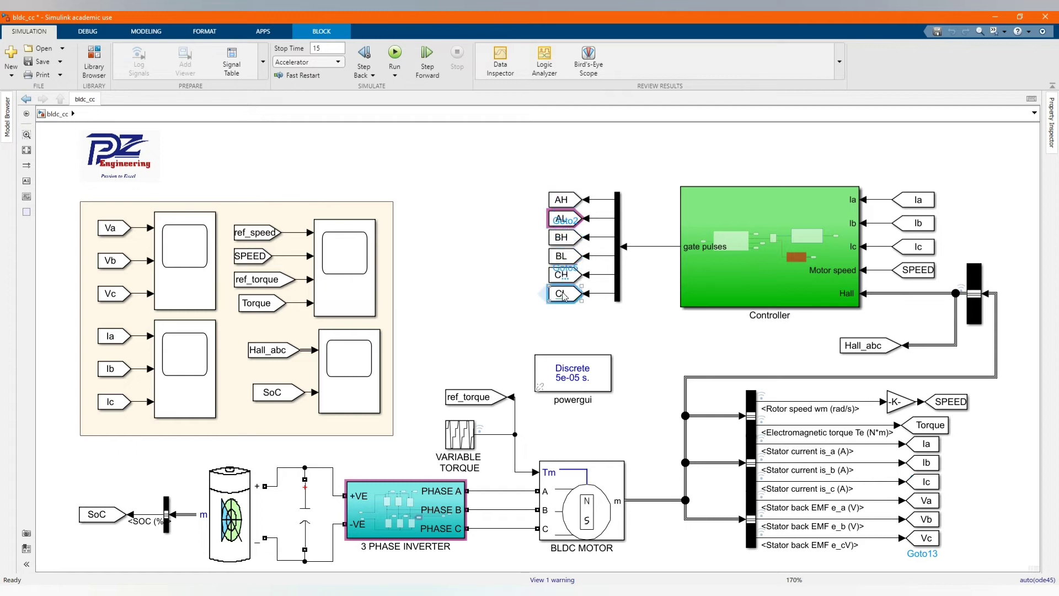
left_click(456, 213)
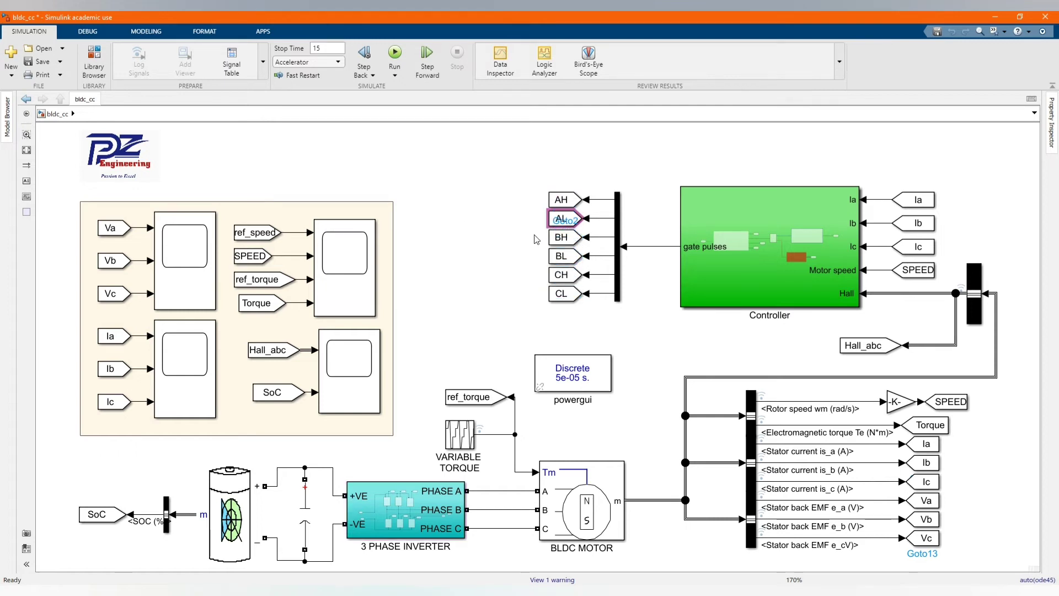
double_click(404, 529)
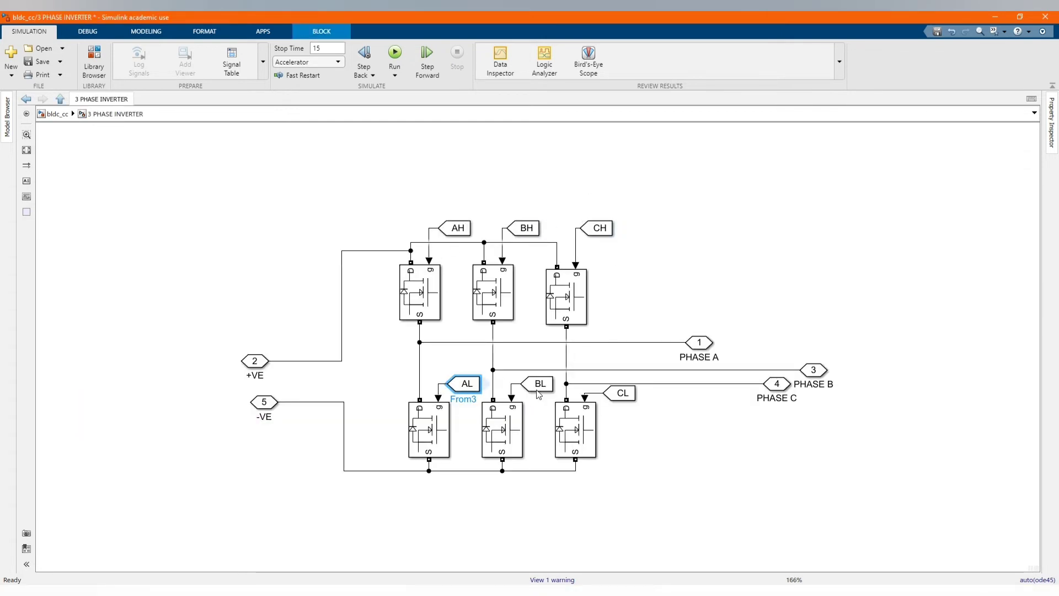
left_click(26, 99)
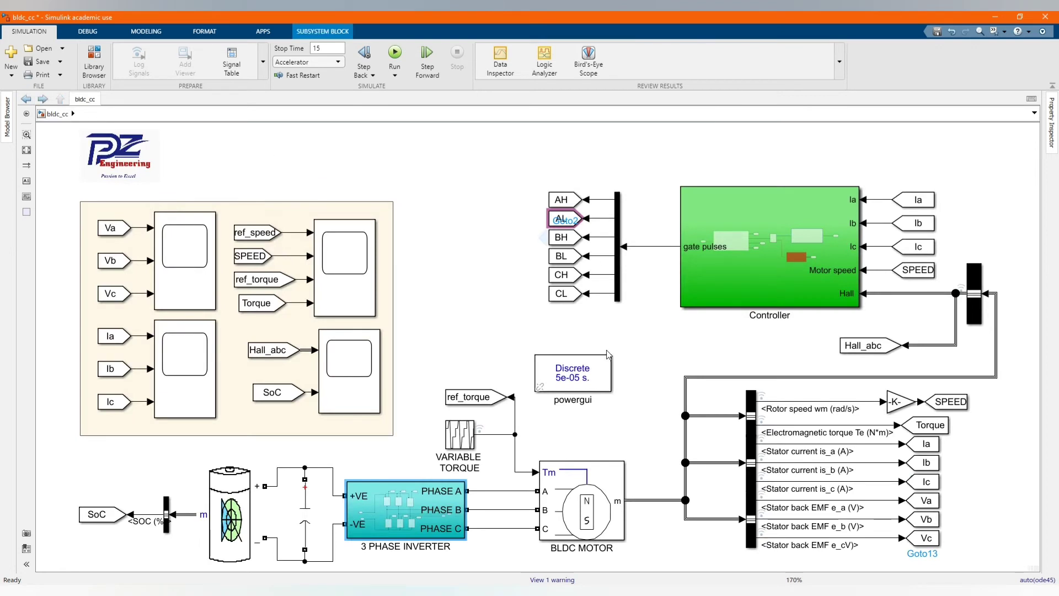
Examine the scope area and trace its SoC and Va tags to their signal sources.
left_click(650, 399)
left_click(229, 280)
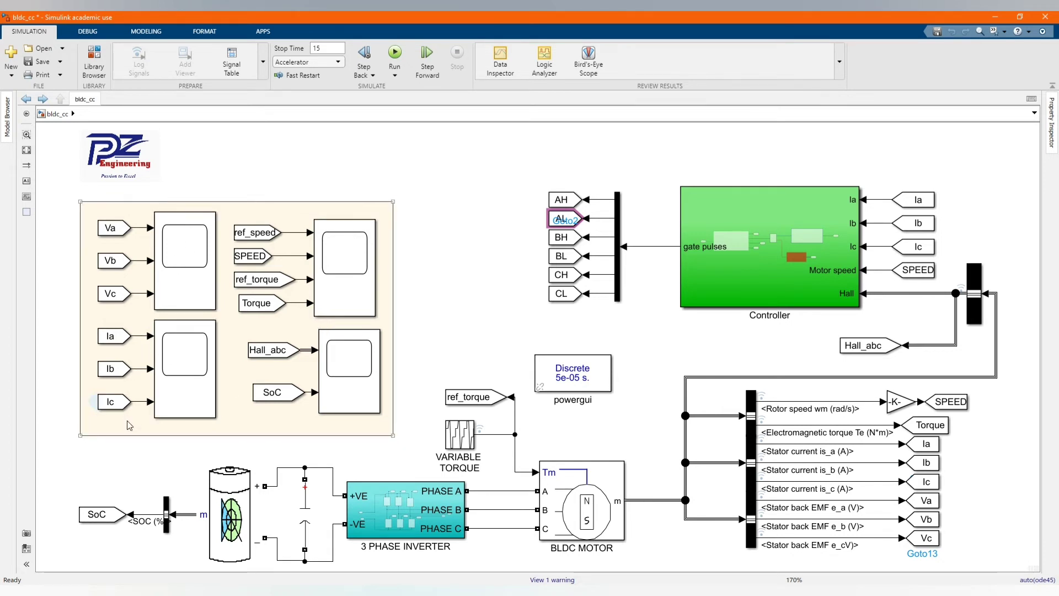
left_click(268, 395)
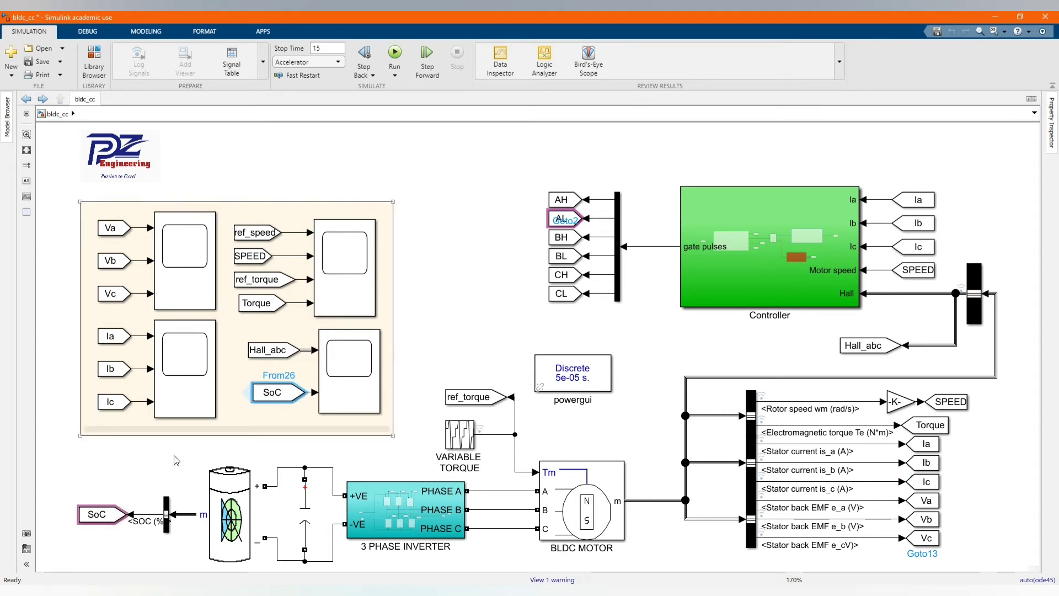
left_click(478, 300)
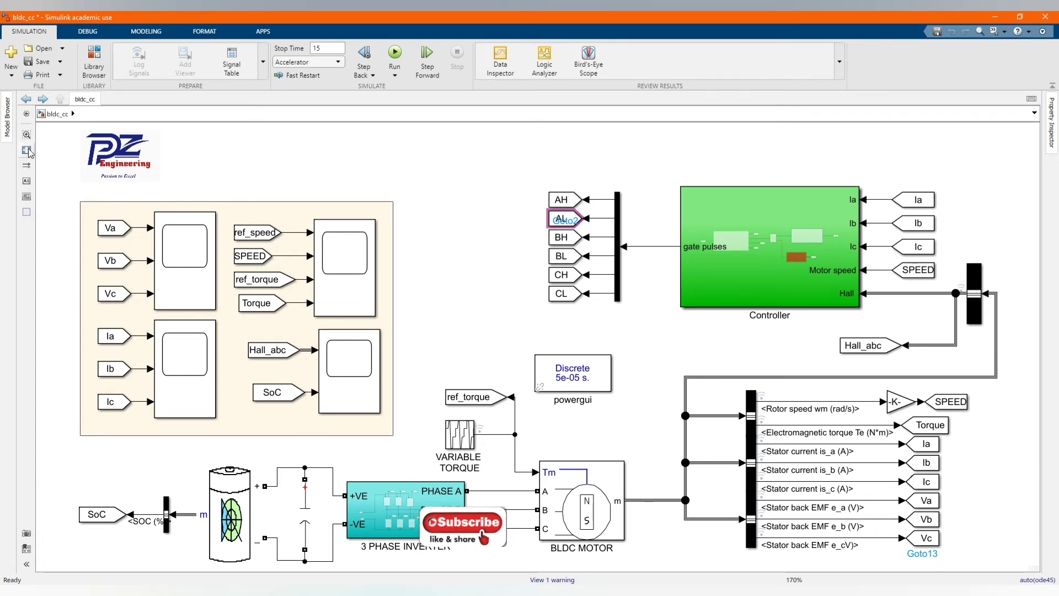
left_click(123, 231)
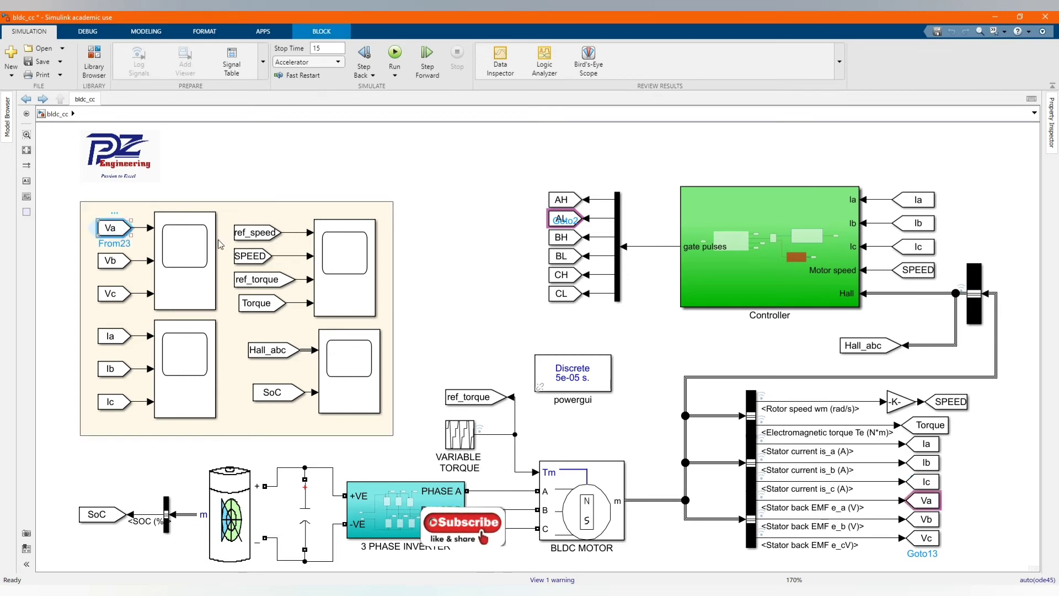
left_click(446, 304)
Check the powergui block's simulation type and sample time.
scroll(446, 303, "down", 1)
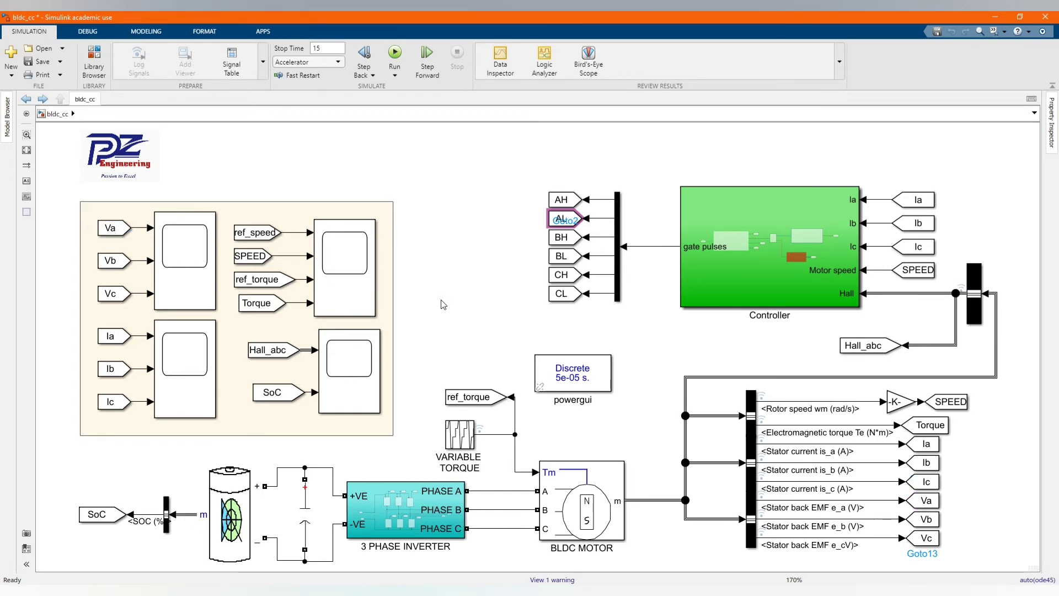
double_click(556, 367)
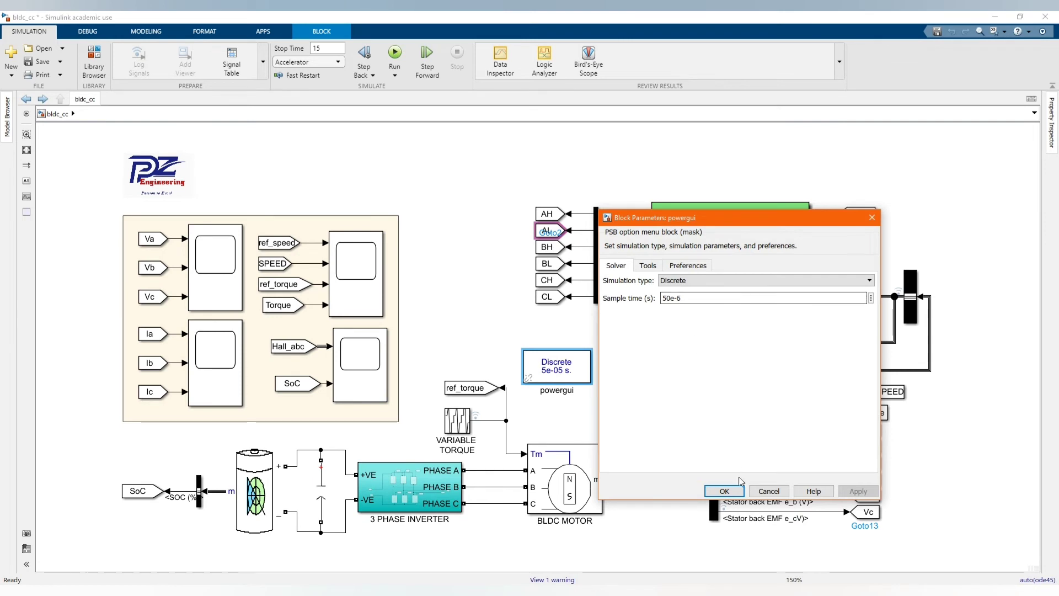
left_click(725, 492)
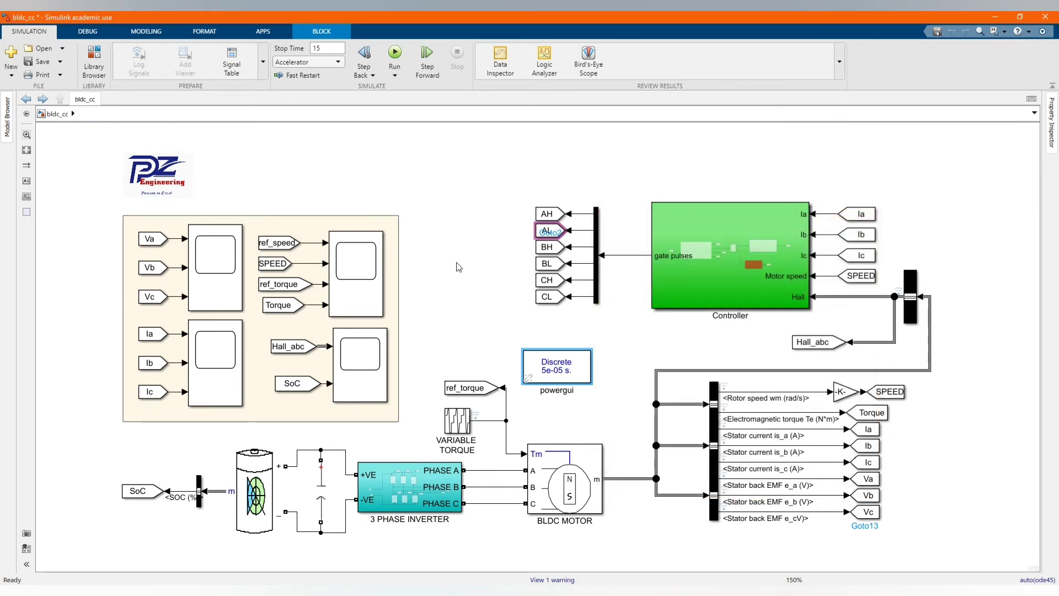
left_click(443, 233)
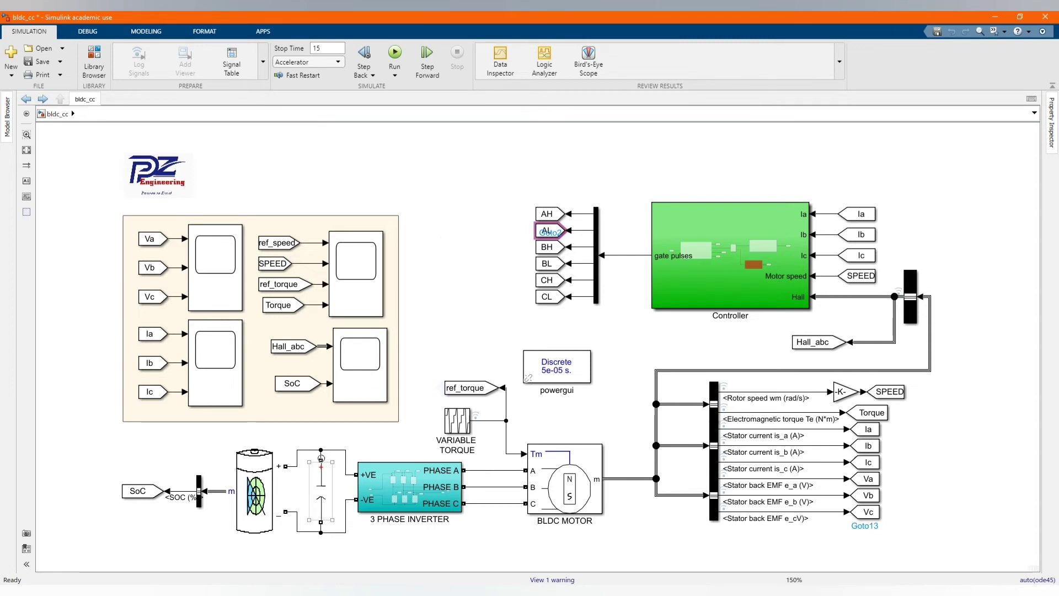
Trace the overall drive layout from the battery through the inverter and BLDC motor to the Controller.
left_click(258, 510)
left_click(387, 437)
left_click(436, 496)
left_click(541, 535)
left_click(560, 502)
left_click(626, 542)
left_click(706, 269)
left_click(656, 564)
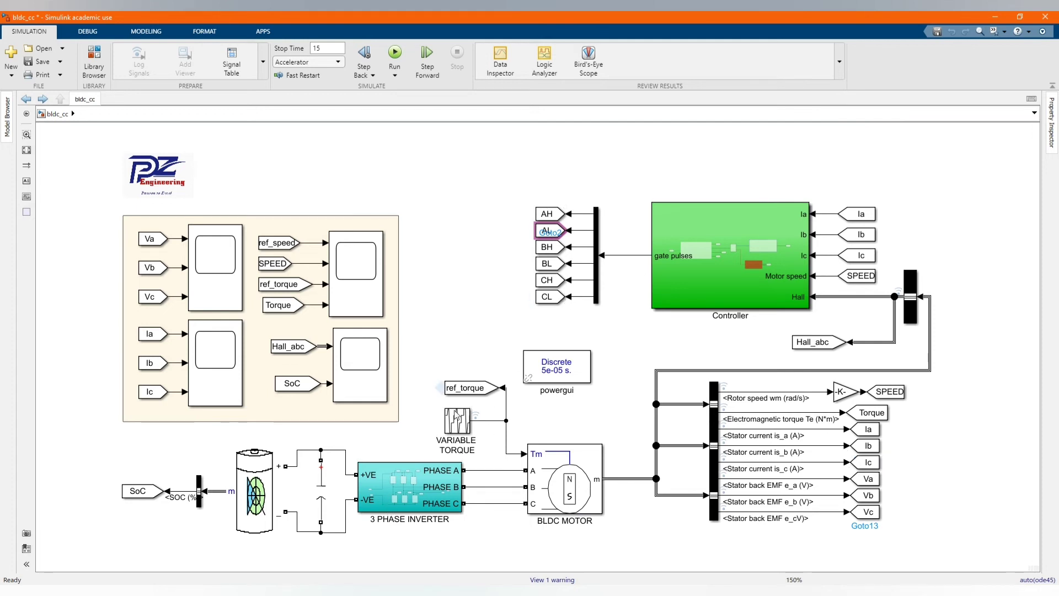
left_click(170, 165)
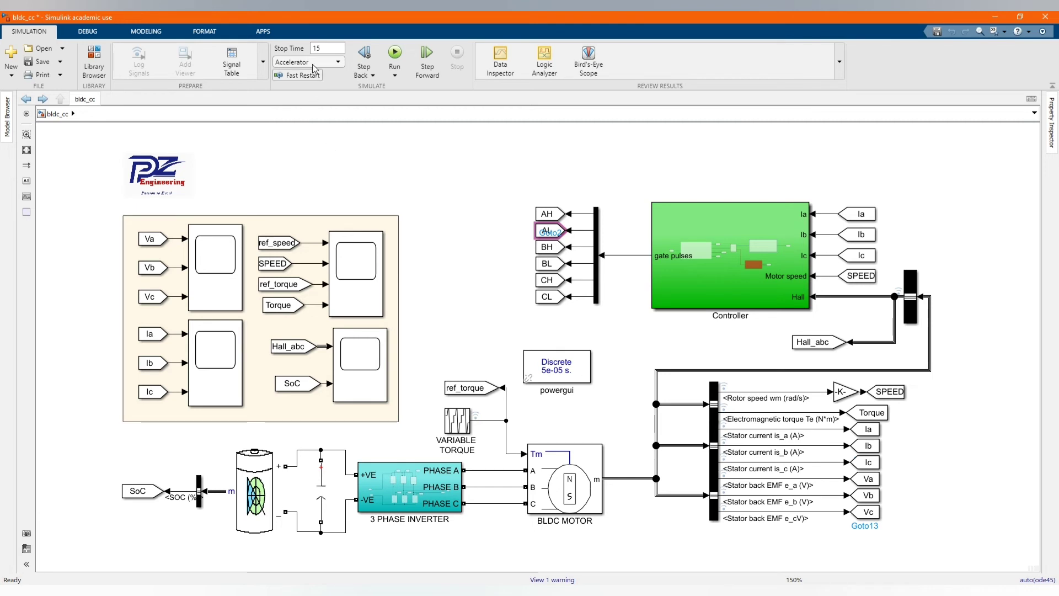
Set the simulation mode to Normal and run the model.
left_click(338, 62)
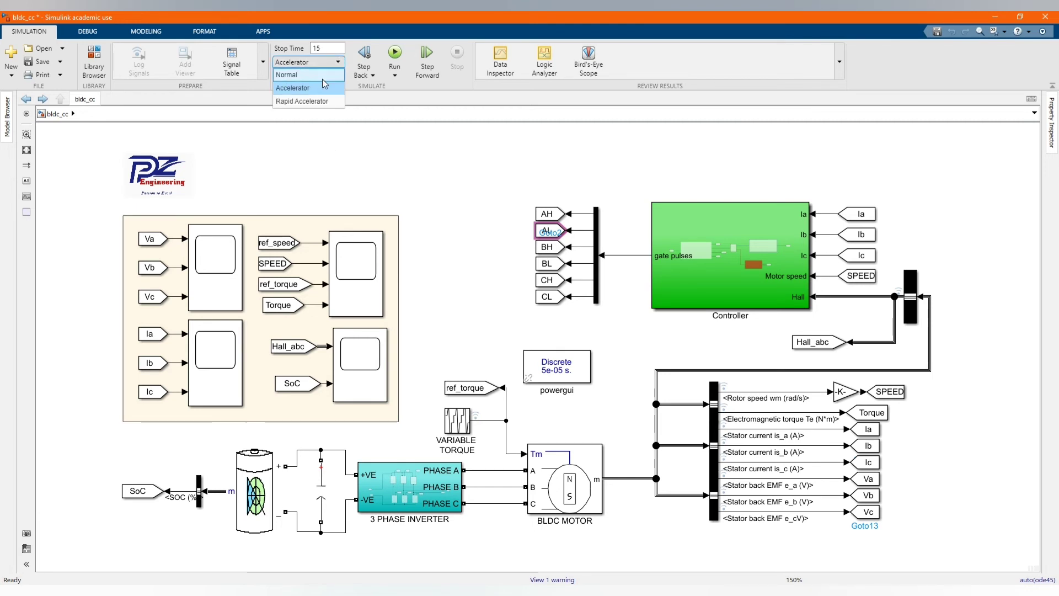
left_click(301, 75)
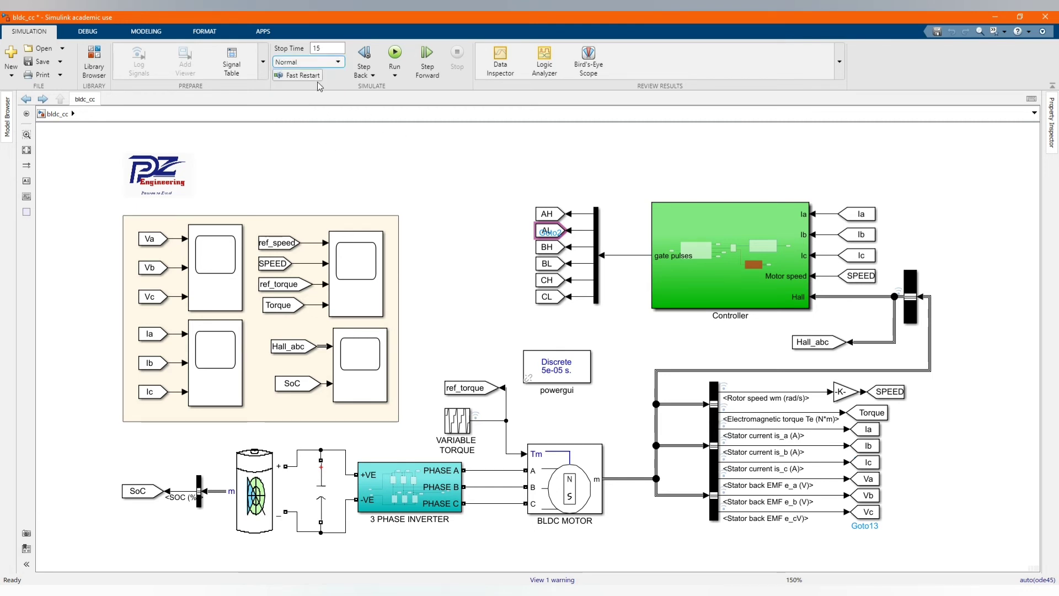
left_click(395, 53)
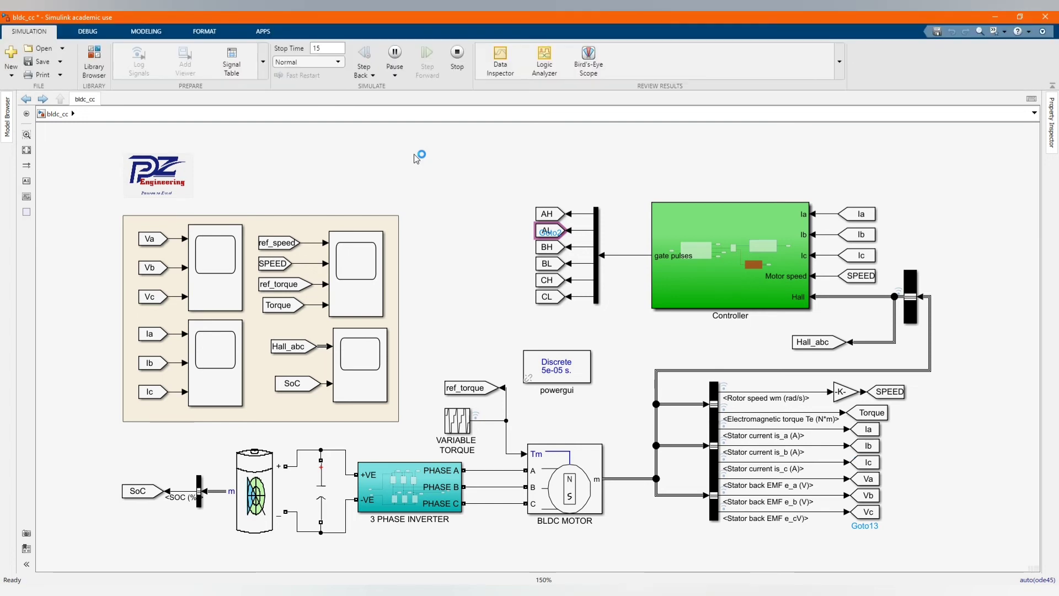
Compare the reference and measured speed and torque plots in the speed and torque scope, and close it.
double_click(364, 276)
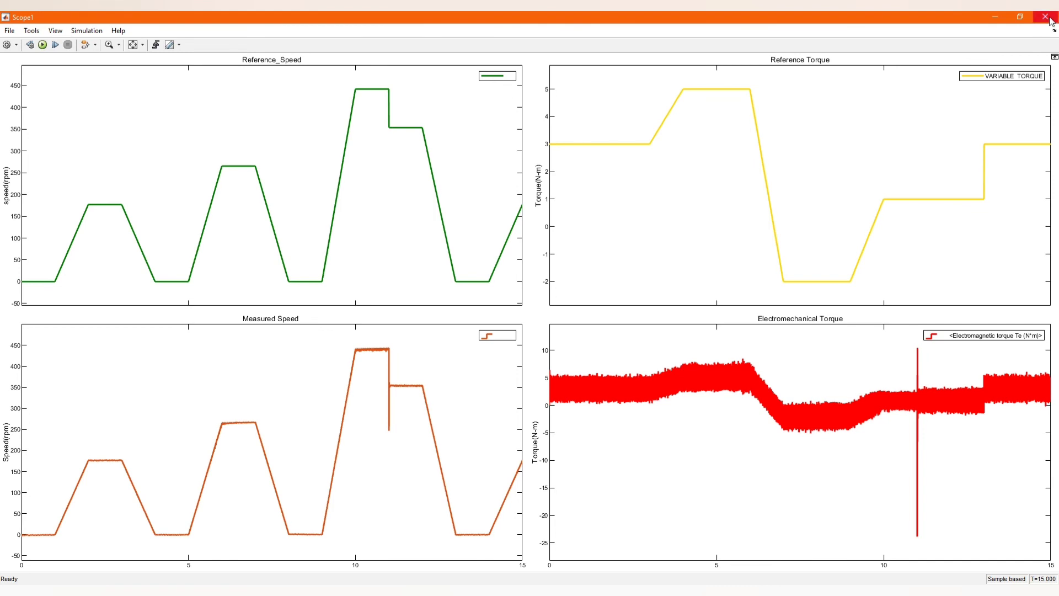
left_click(1047, 23)
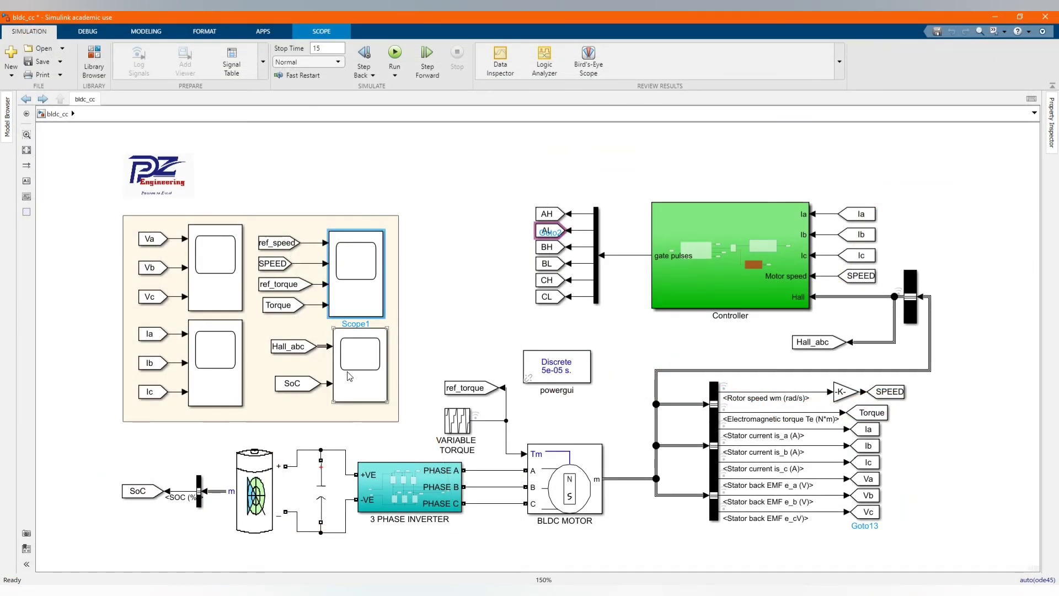
Examine the three-phase stator back EMF waveforms in the Va, Vb, Vc scope with its window enlarged, and close it.
left_click(202, 281)
double_click(202, 281)
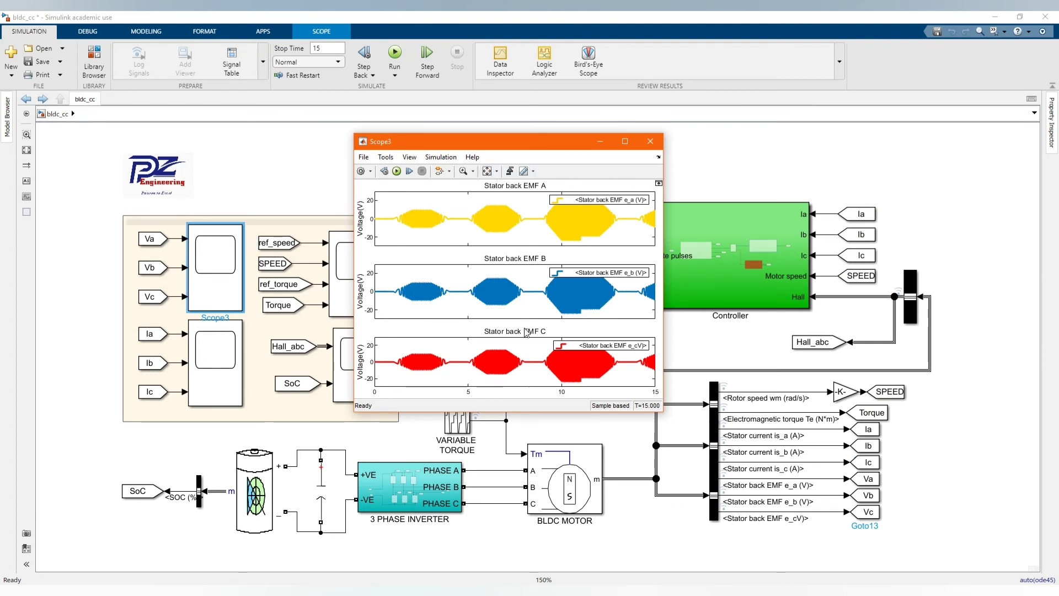
left_click_drag(354, 413, 329, 486)
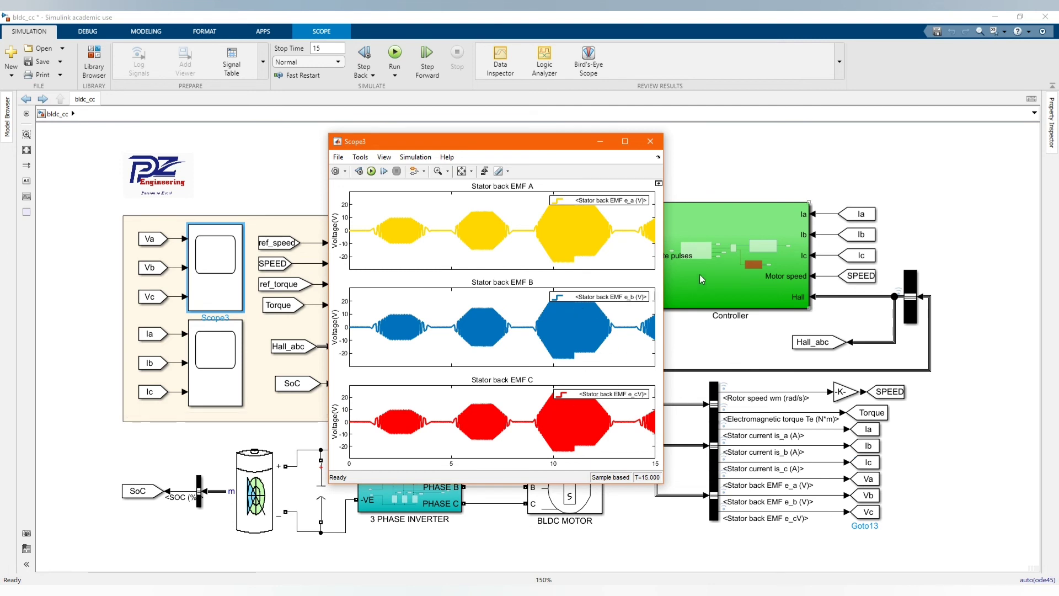
left_click(651, 141)
Examine the three stator current waveforms in the Ia, Ib, Ic scope with its axes rescaled and window enlarged, and close it.
double_click(210, 375)
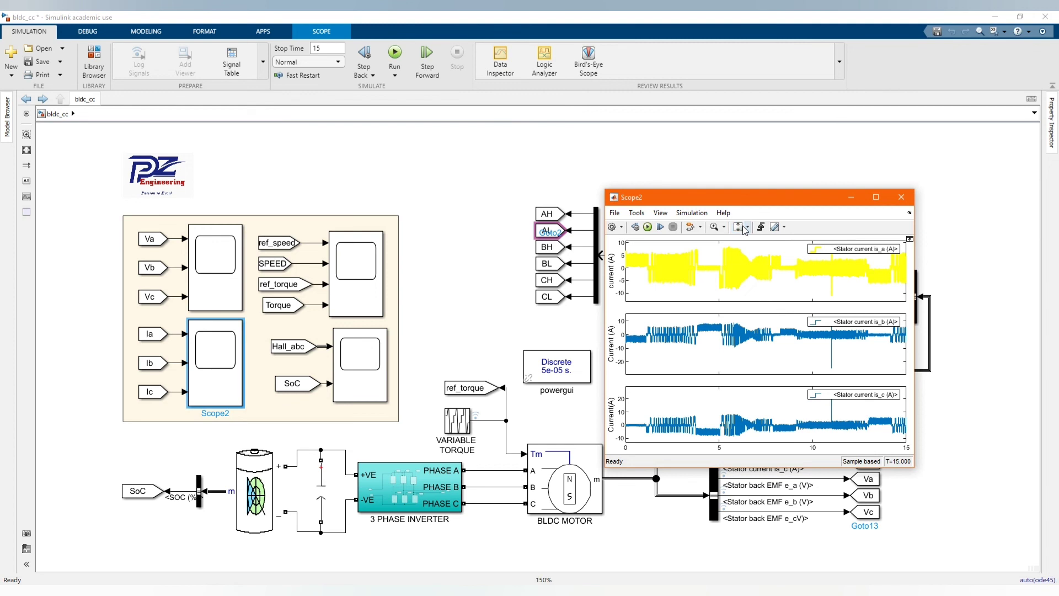
left_click(749, 228)
left_click(740, 255)
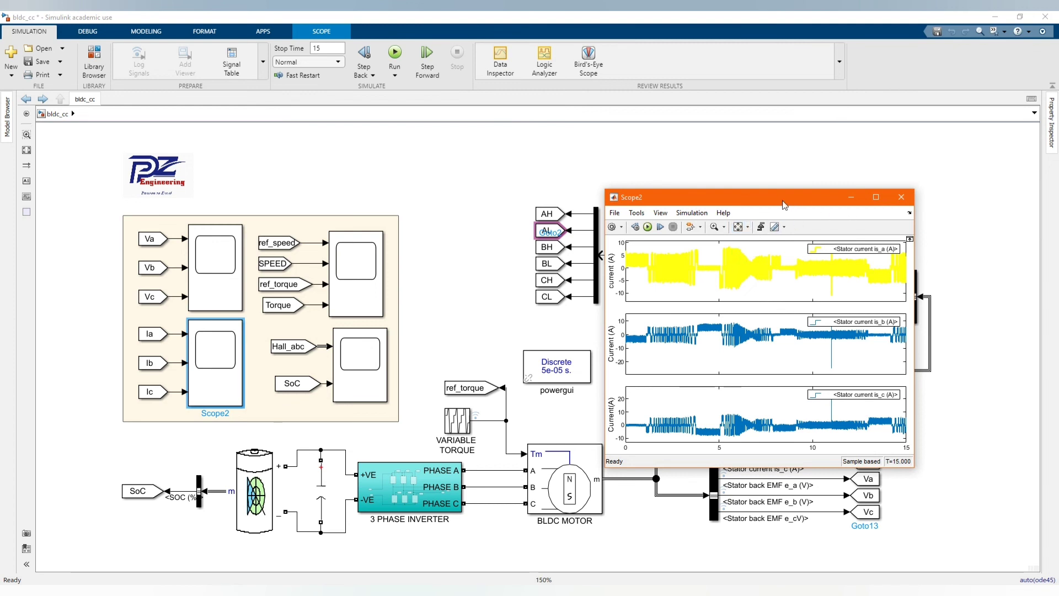
left_click_drag(793, 205, 549, 196)
left_click_drag(362, 178, 333, 147)
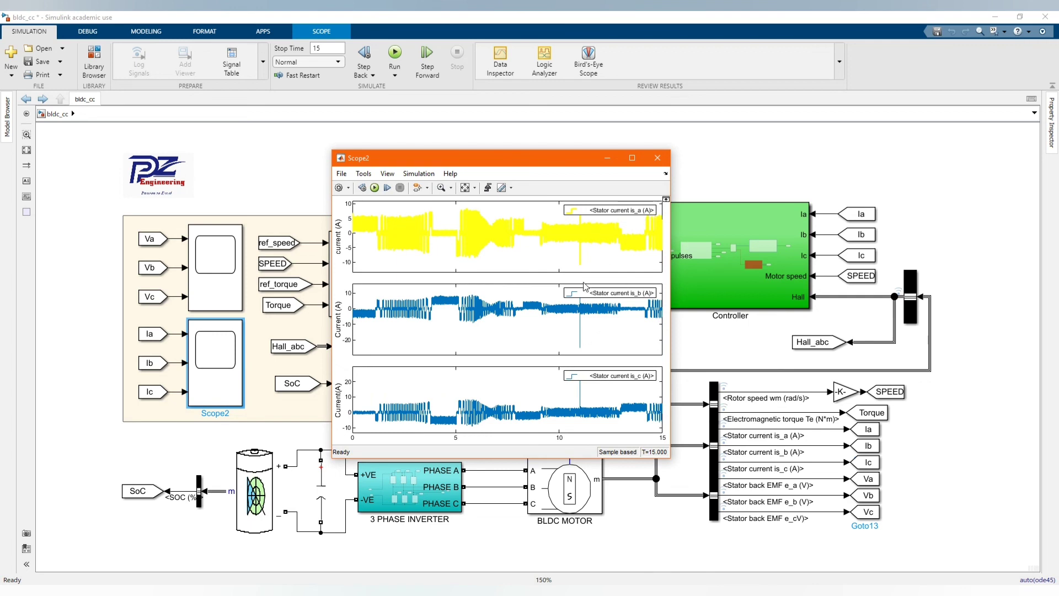
left_click(657, 159)
Open the scope for Hall_abc and SoC to inspect the Hall signals and the battery's state of charge.
left_click(368, 374)
double_click(369, 375)
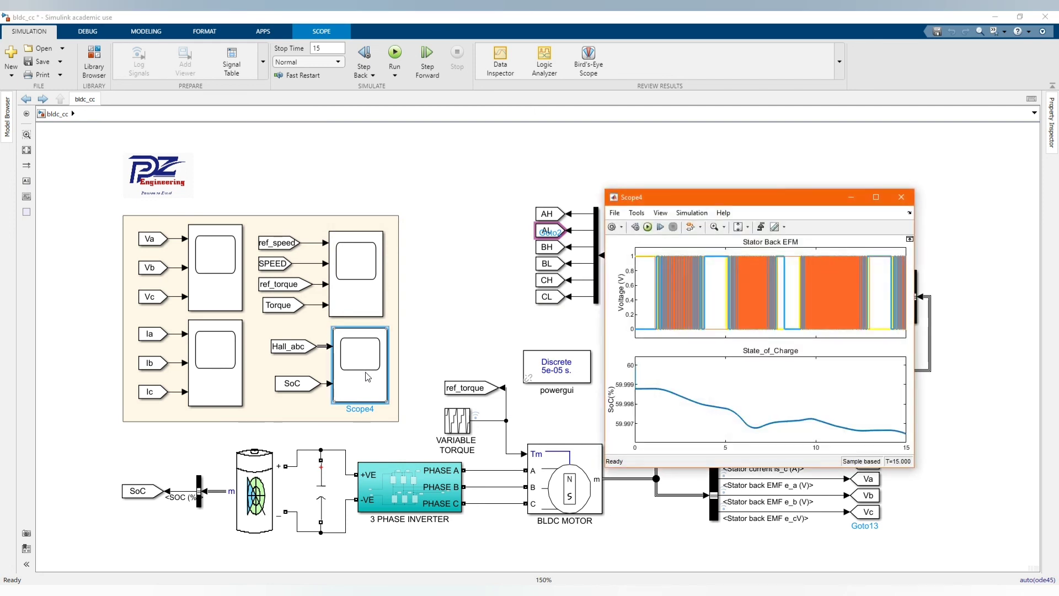